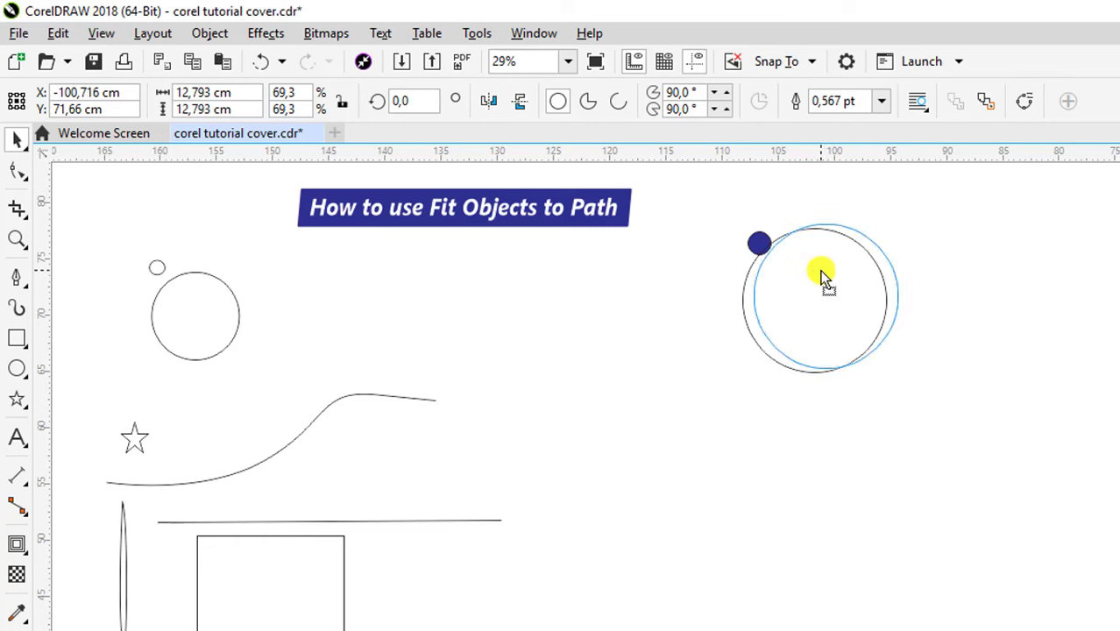
Step: Fit the small blue circle to the large circle's outline with 13 duplicates and the bottom-centre origin
{"action": "left_click", "coordinate": [759, 245]}
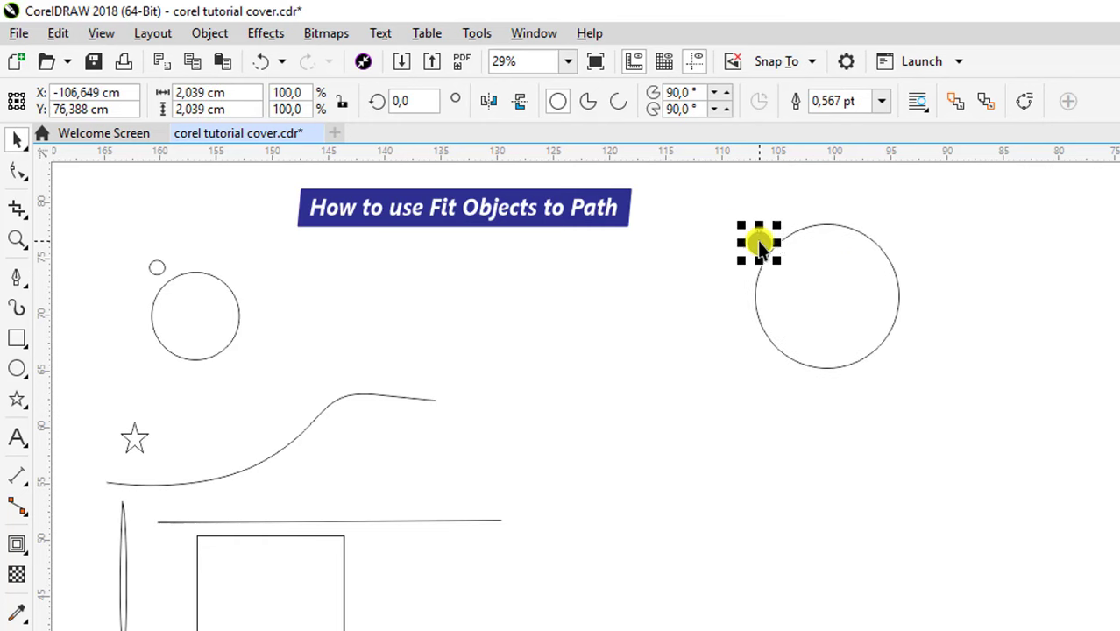
{"action": "left_click", "coordinate": [827, 271], "text": "shift"}
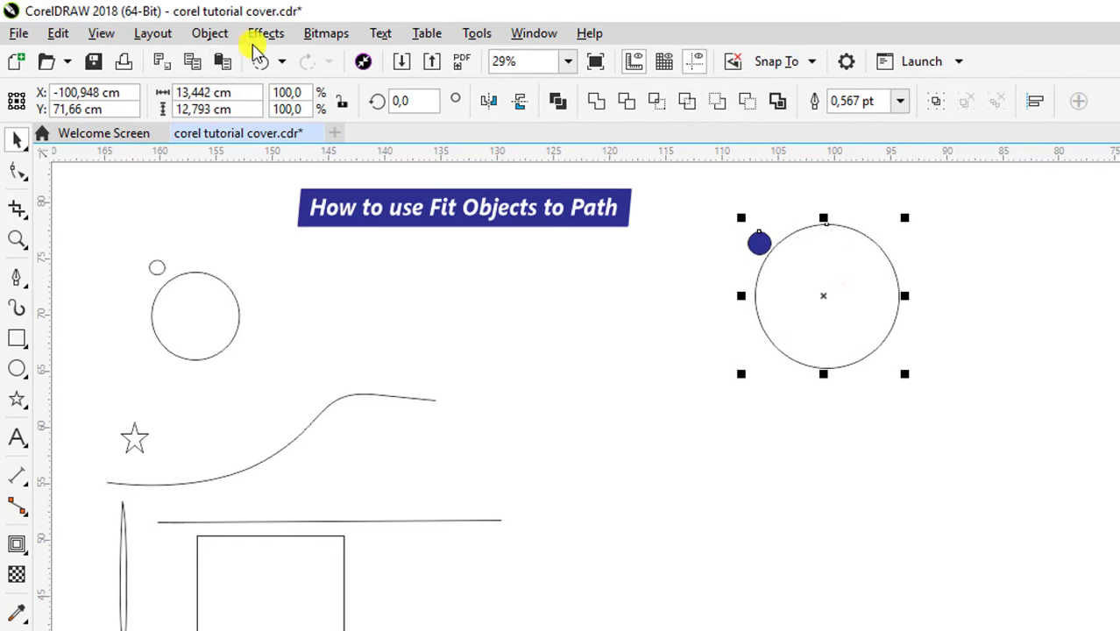
{"action": "left_click", "coordinate": [209, 33]}
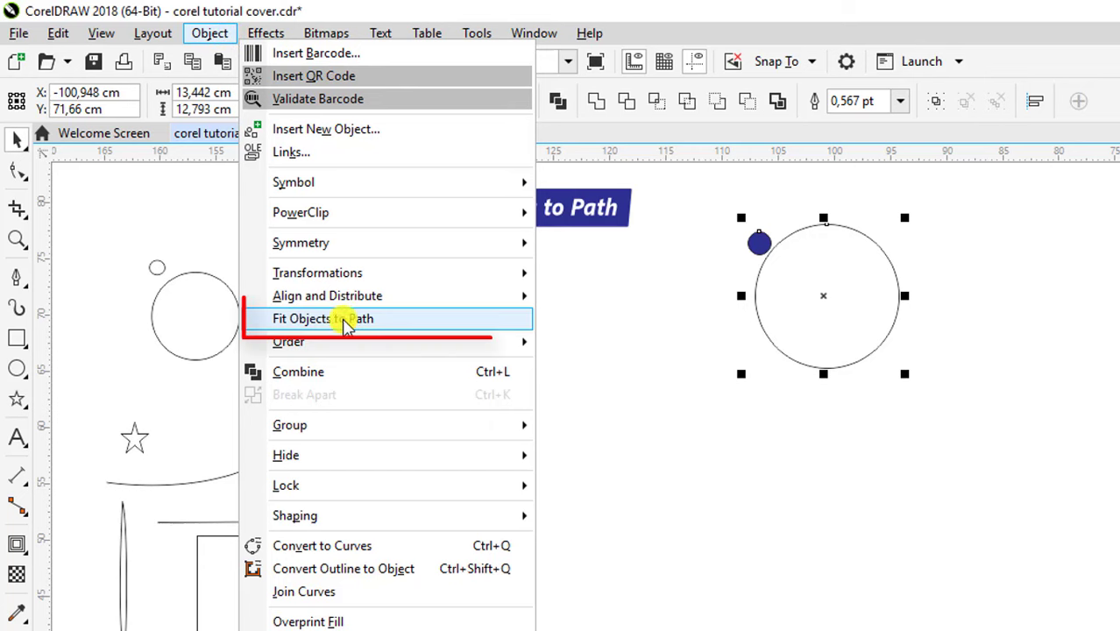
{"action": "left_click", "coordinate": [343, 320]}
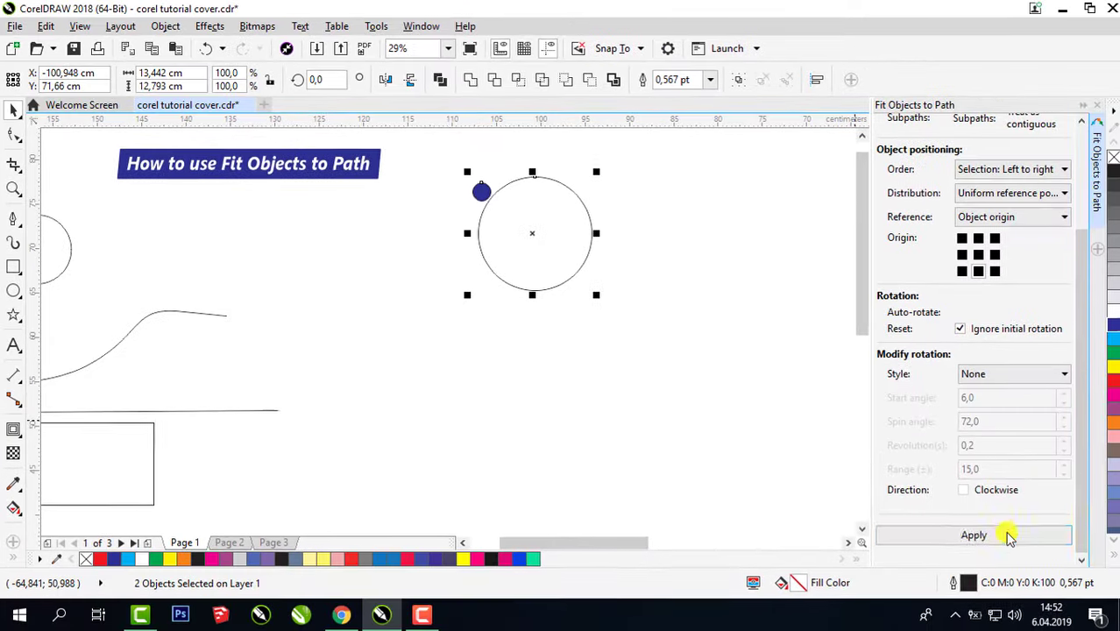
{"action": "left_click", "coordinate": [978, 534]}
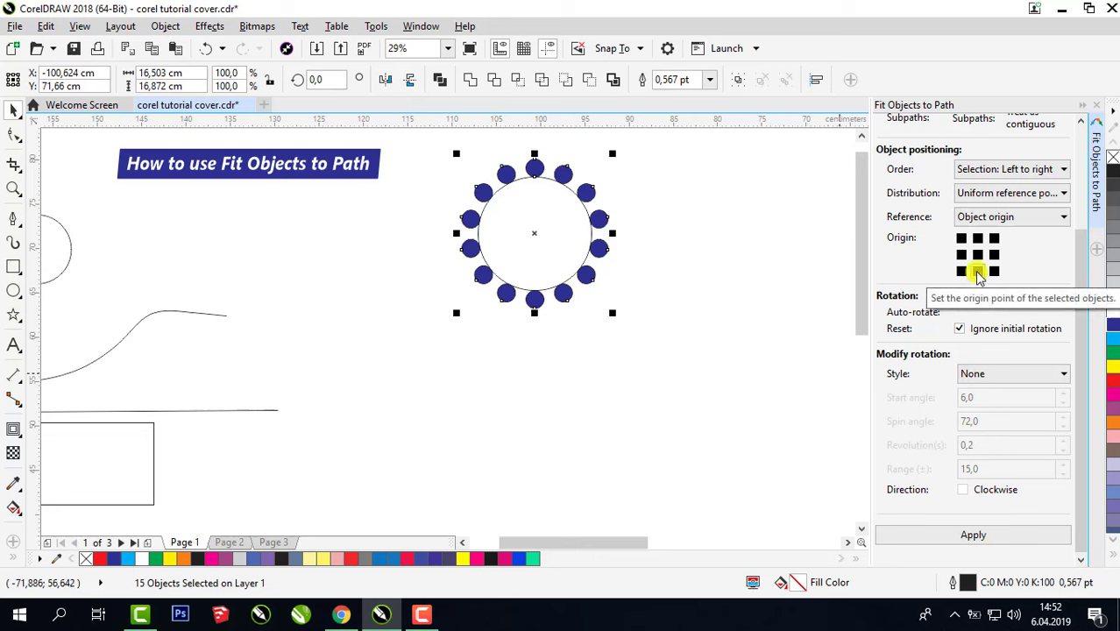
Step: Try fitting one of the small blue circles to the large circle with the centre origin, and undo it
{"action": "left_click", "coordinate": [761, 277]}
{"action": "left_click", "coordinate": [483, 190]}
{"action": "left_click", "coordinate": [530, 219]}
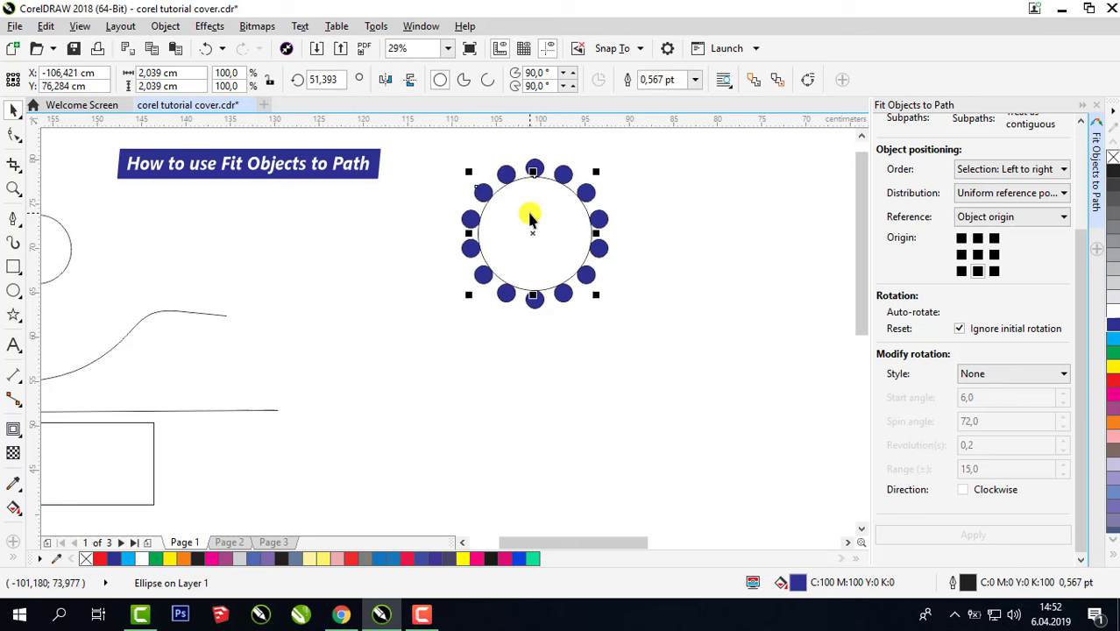
{"action": "left_click", "coordinate": [977, 537]}
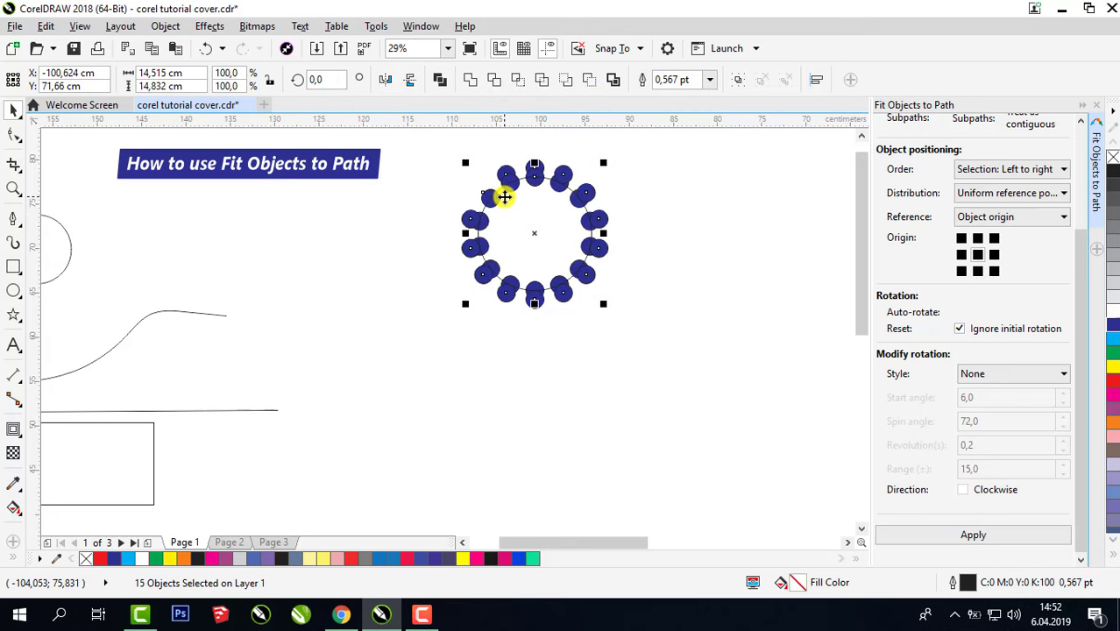
{"action": "left_click", "coordinate": [587, 241]}
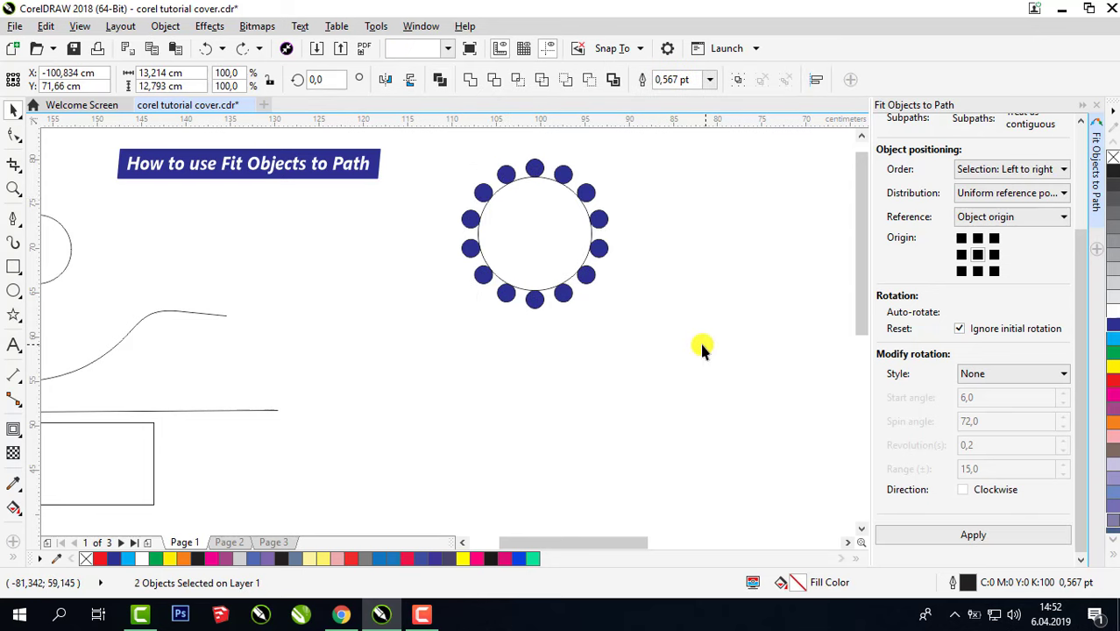
{"action": "key", "text": "Escape"}
Step: Draw a wavy curve about 45 cm wide and 11 cm high below the ring of blue circles with the Pen tool
{"action": "left_click", "coordinate": [462, 543]}
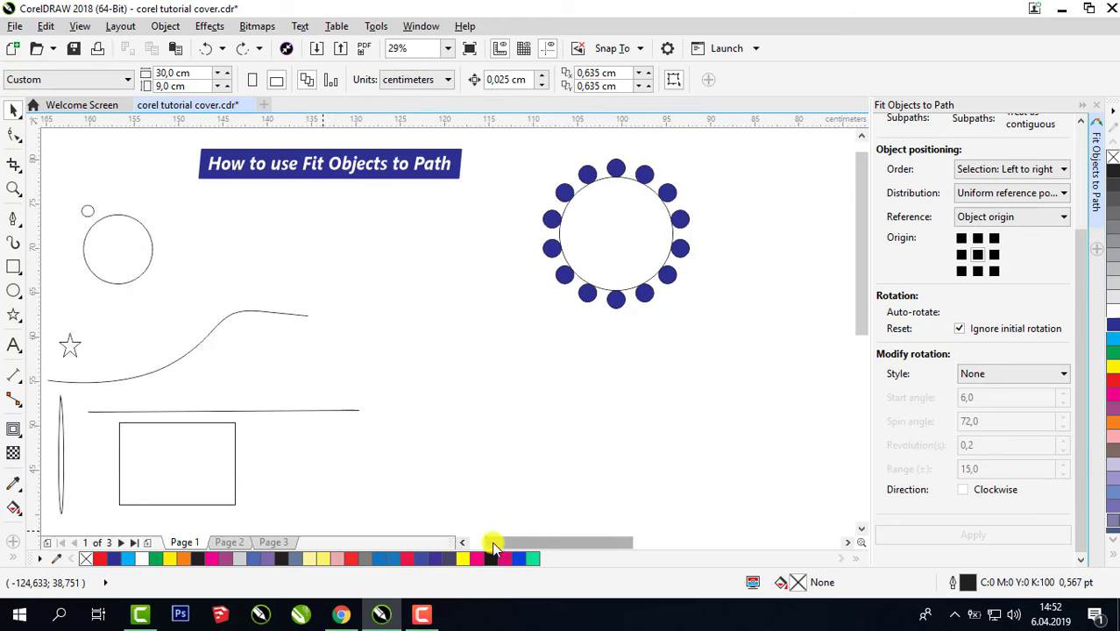
{"action": "left_click", "coordinate": [13, 221]}
{"action": "left_click", "coordinate": [52, 272]}
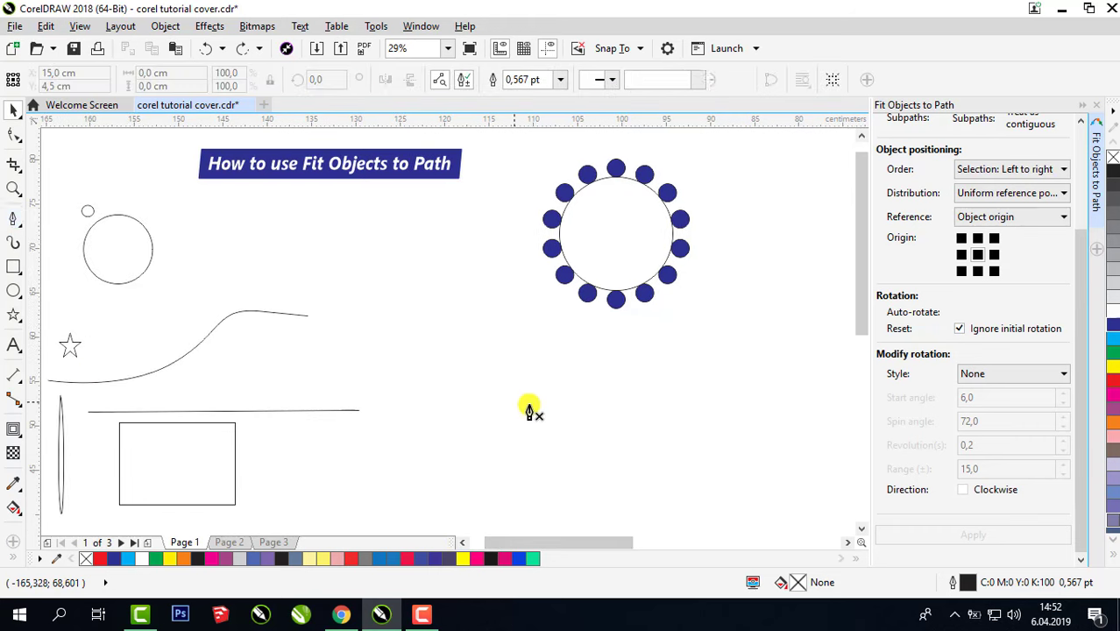
{"action": "left_click", "coordinate": [421, 343]}
{"action": "left_click_drag", "start_coordinate": [592, 348], "coordinate": [663, 379]}
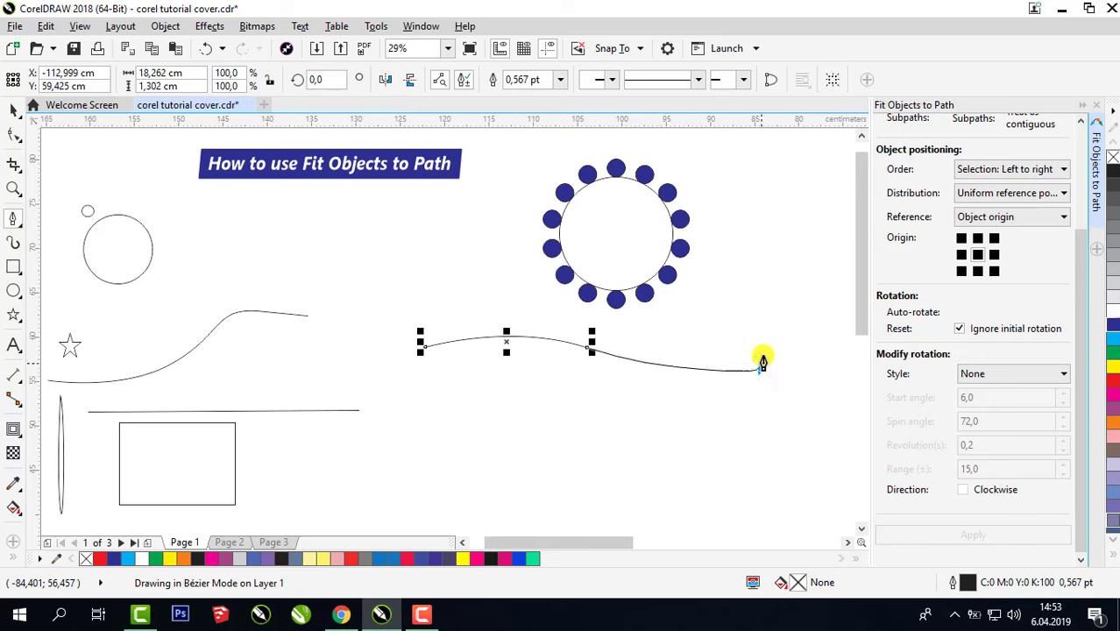
{"action": "left_click_drag", "start_coordinate": [761, 368], "coordinate": [824, 289]}
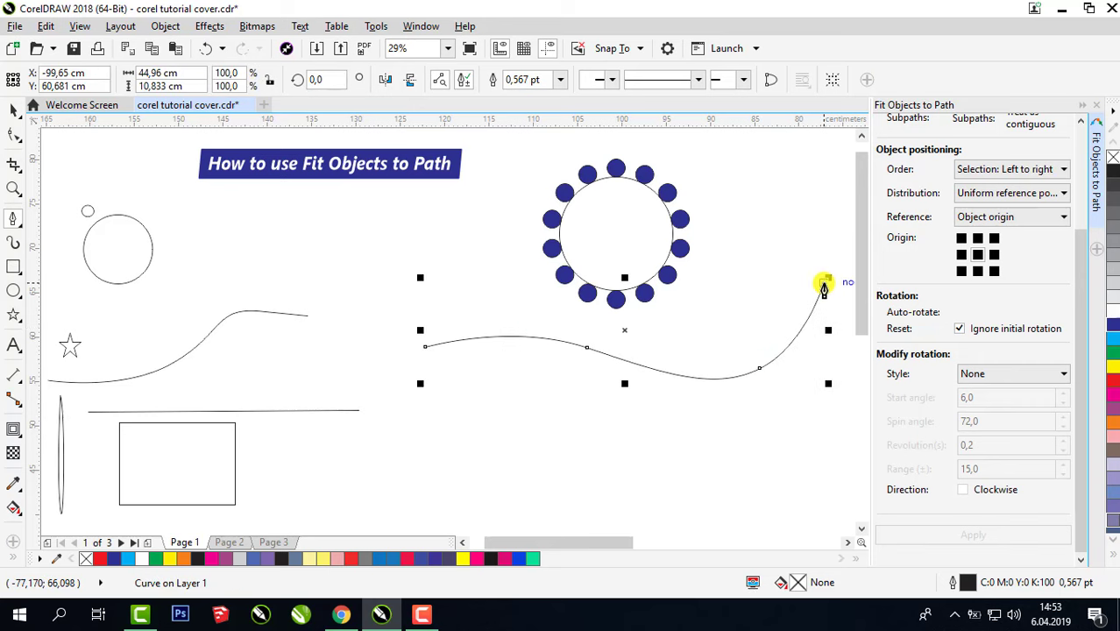
{"action": "left_click", "coordinate": [14, 113]}
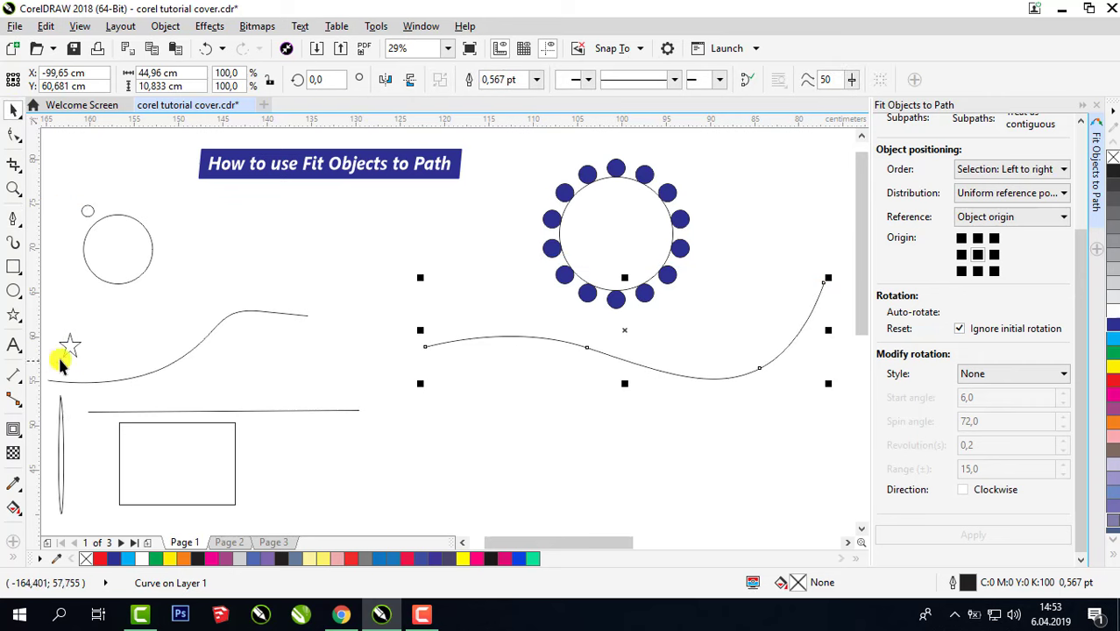
Step: Draw a five-pointed star about 2 cm wide above the wavy curve's left end and fill it red
{"action": "left_click", "coordinate": [65, 345]}
{"action": "left_click", "coordinate": [13, 315]}
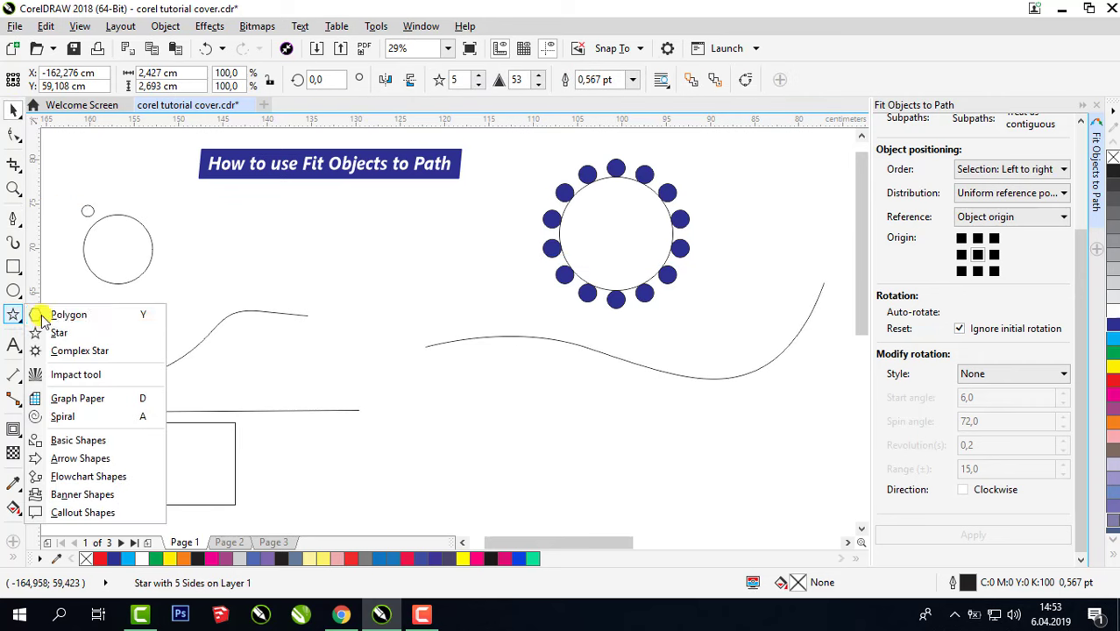
{"action": "left_click", "coordinate": [59, 330]}
{"action": "left_click_drag", "start_coordinate": [424, 314], "coordinate": [445, 339]}
{"action": "left_click", "coordinate": [14, 109]}
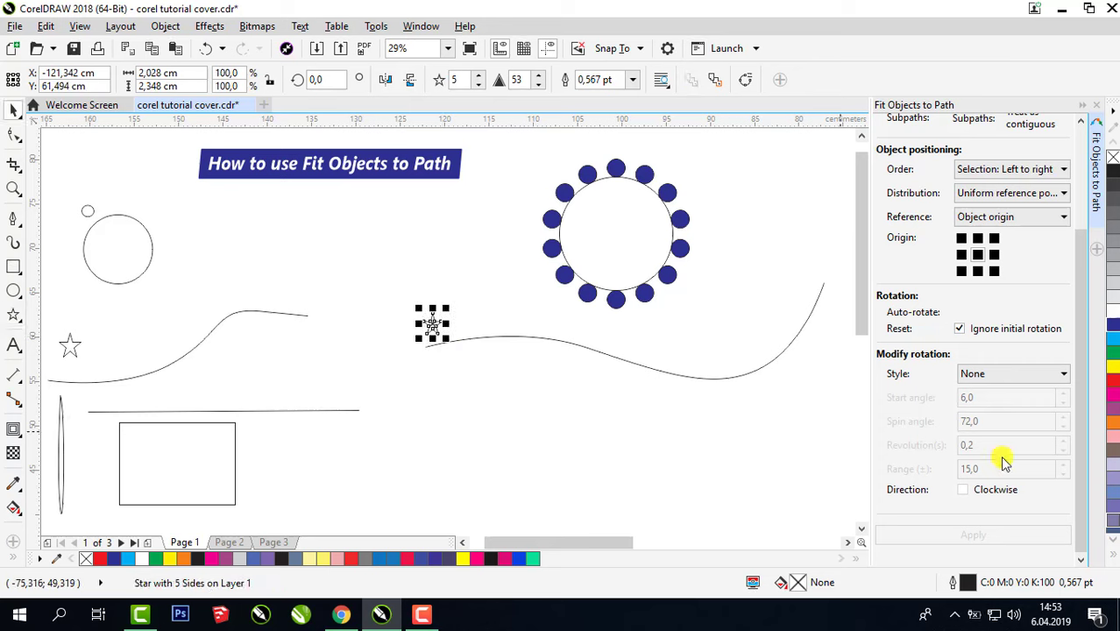
{"action": "left_click", "coordinate": [1113, 378]}
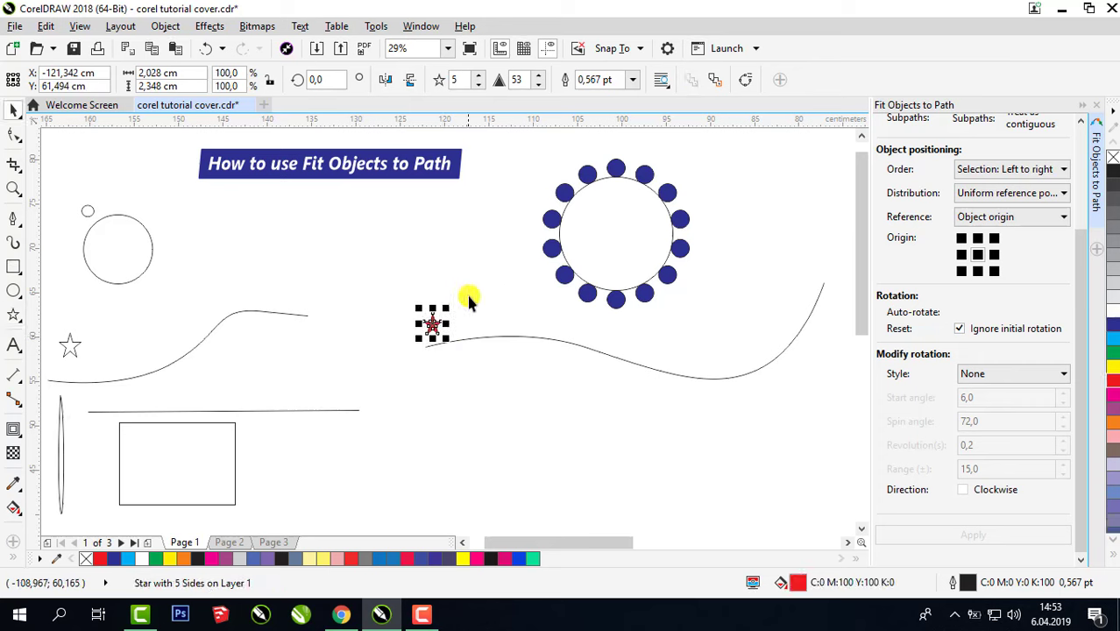
Step: Select the red star together with the wavy curve and set the number of duplicates to 20
{"action": "left_click", "coordinate": [438, 315]}
{"action": "left_click", "coordinate": [433, 326]}
{"action": "left_click", "coordinate": [493, 342], "text": "shift"}
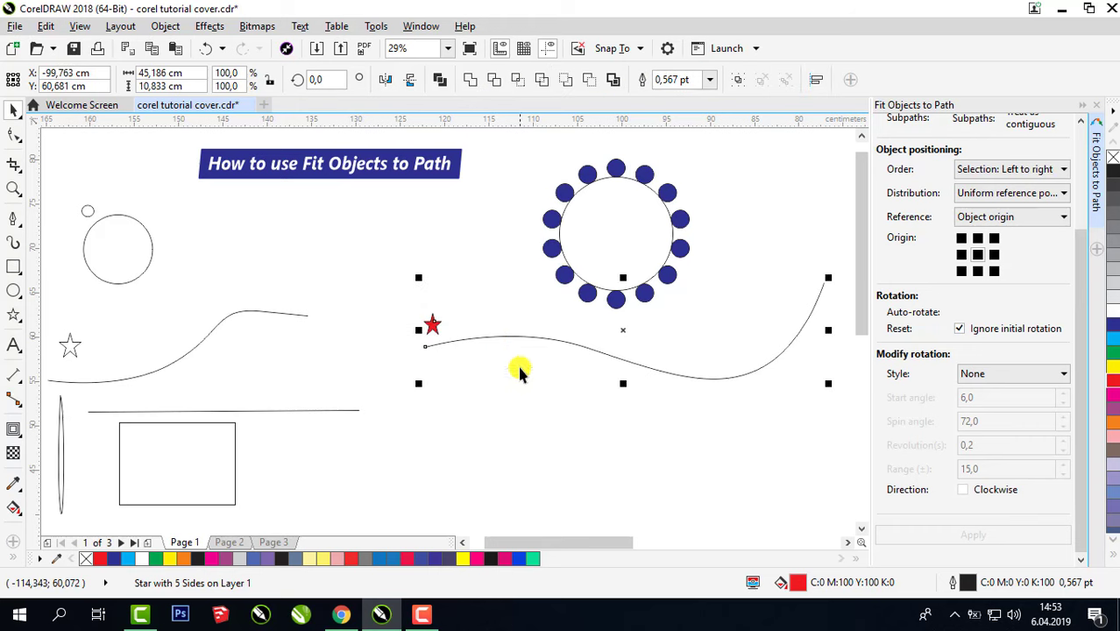
{"action": "left_click", "coordinate": [1082, 124]}
{"action": "left_click", "coordinate": [1082, 124]}
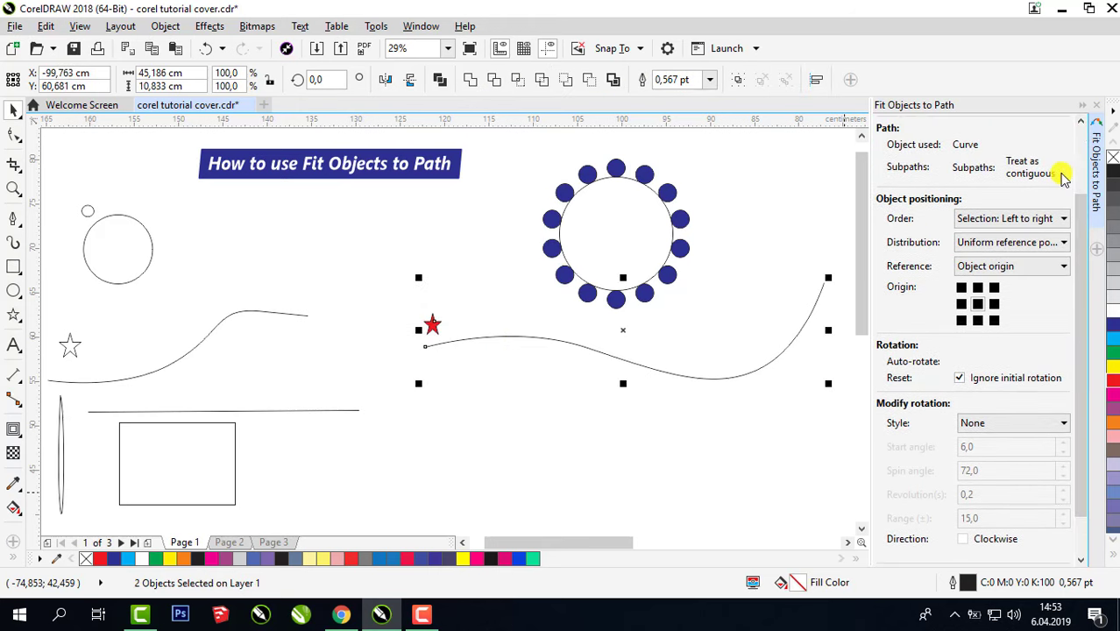
{"action": "scroll", "coordinate": [1084, 147], "scroll_direction": "up", "scroll_amount": 4}
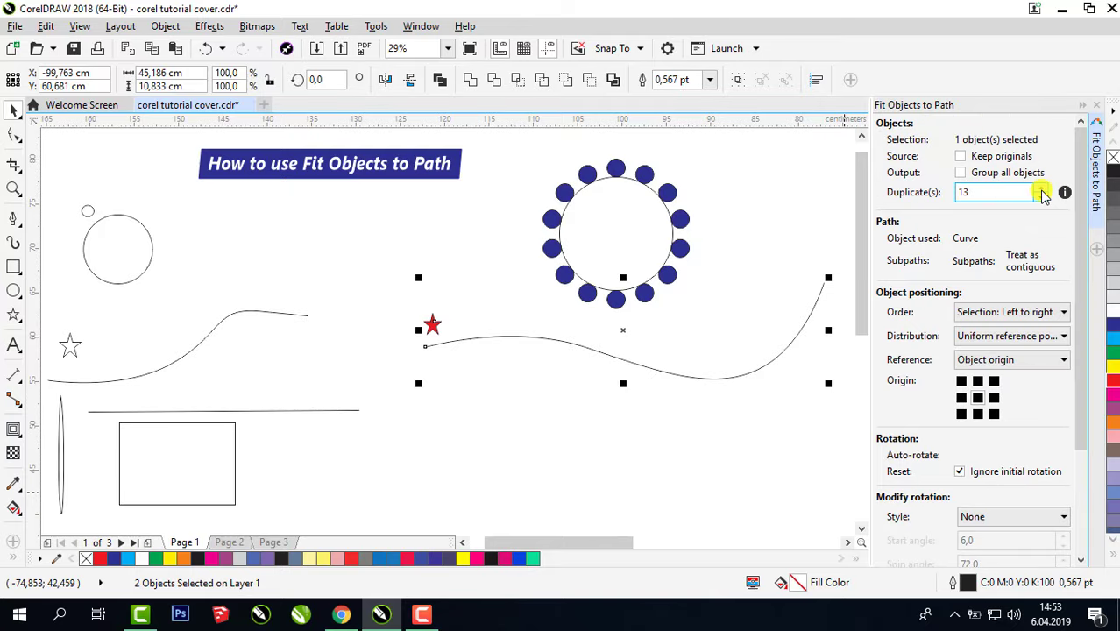
{"action": "left_click", "coordinate": [1043, 189]}
{"action": "left_click", "coordinate": [1044, 190]}
{"action": "left_click", "coordinate": [1043, 190]}
{"action": "left_click", "coordinate": [1043, 189]}
{"action": "left_click", "coordinate": [1044, 189]}
{"action": "left_click", "coordinate": [1044, 189]}
{"action": "left_click", "coordinate": [1044, 189]}
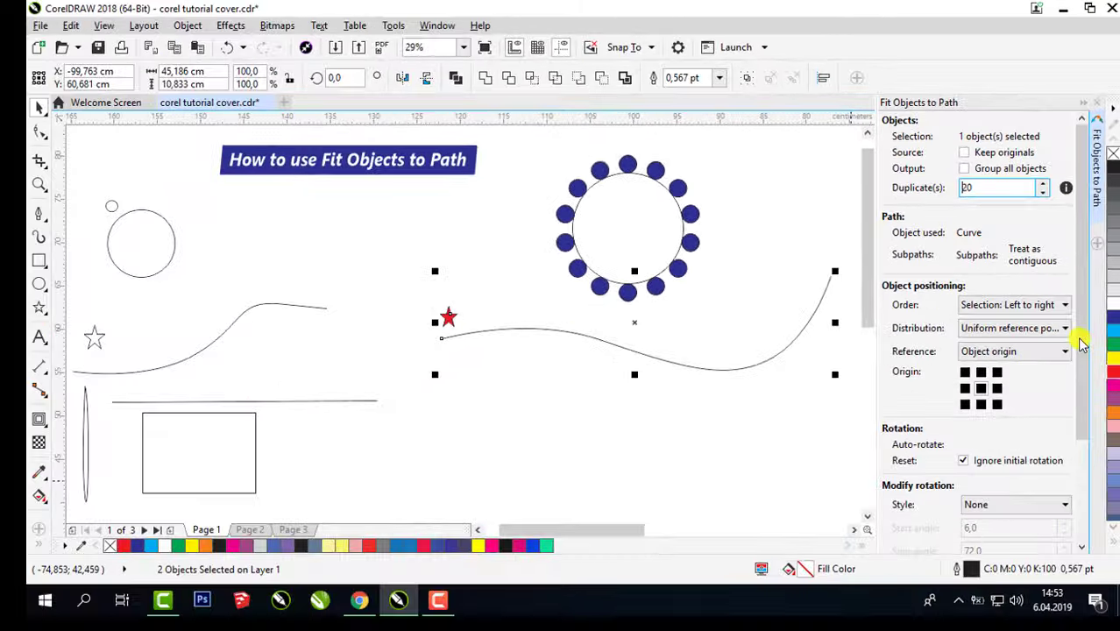
Step: Try fitting the red star along the wavy curve with the bottom-centre and top-centre origins, undoing each fit
{"action": "scroll", "coordinate": [1043, 526], "scroll_direction": "down", "scroll_amount": 5}
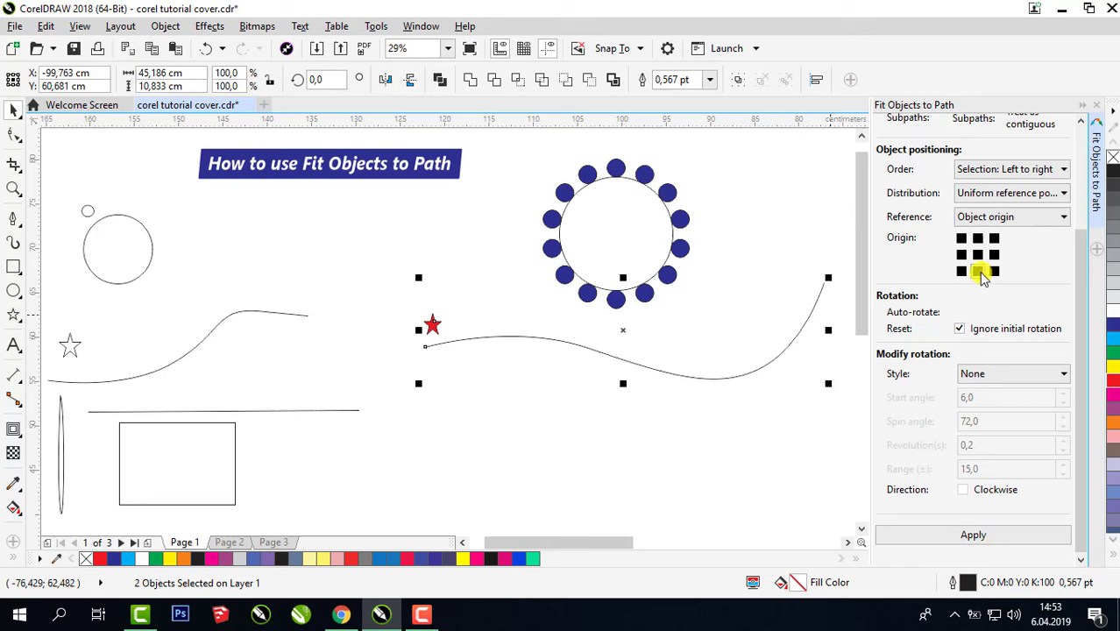
{"action": "left_click", "coordinate": [973, 534]}
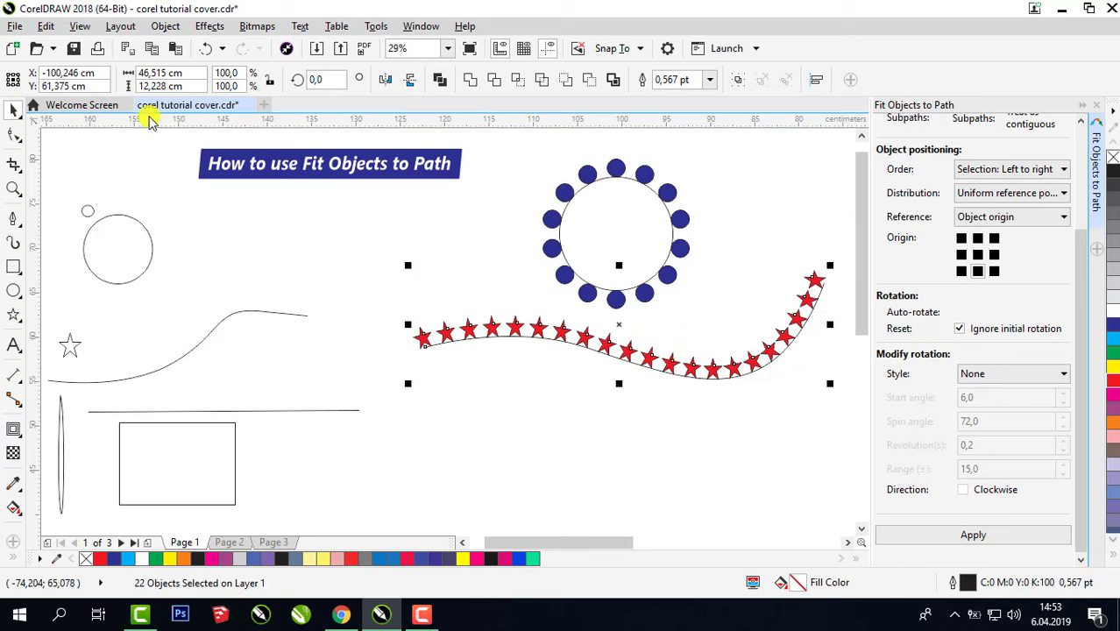
{"action": "left_click", "coordinate": [205, 48]}
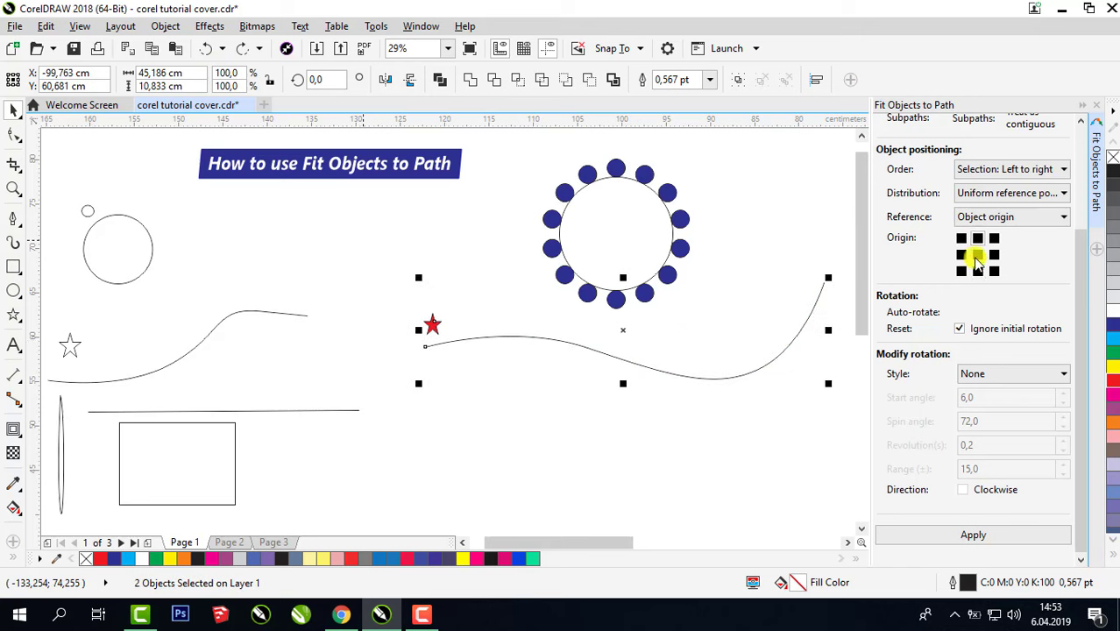
{"action": "left_click", "coordinate": [951, 533]}
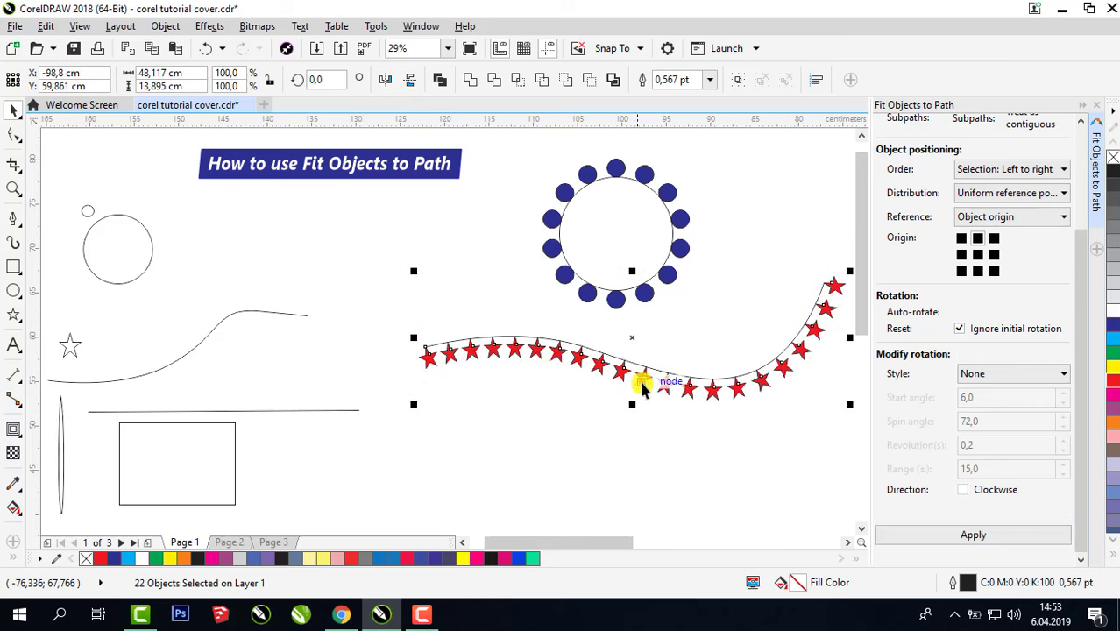
{"action": "left_click", "coordinate": [205, 49]}
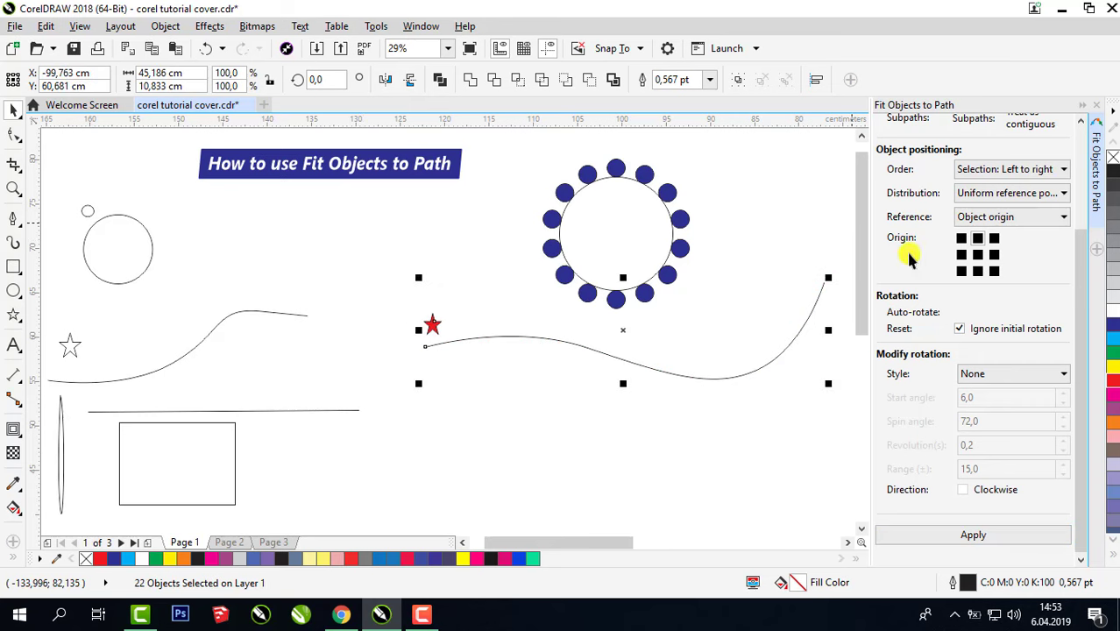
Step: Fit the red star along the wavy curve with 20 duplicates and the centre origin, and clear the selection
{"action": "left_click", "coordinate": [979, 255]}
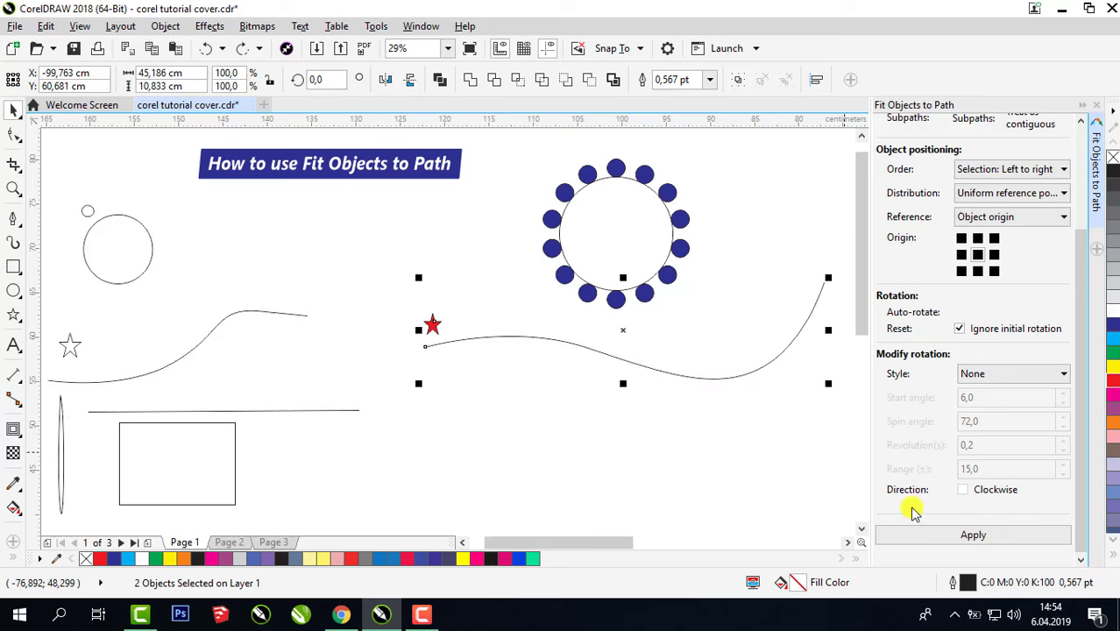
{"action": "left_click", "coordinate": [986, 536]}
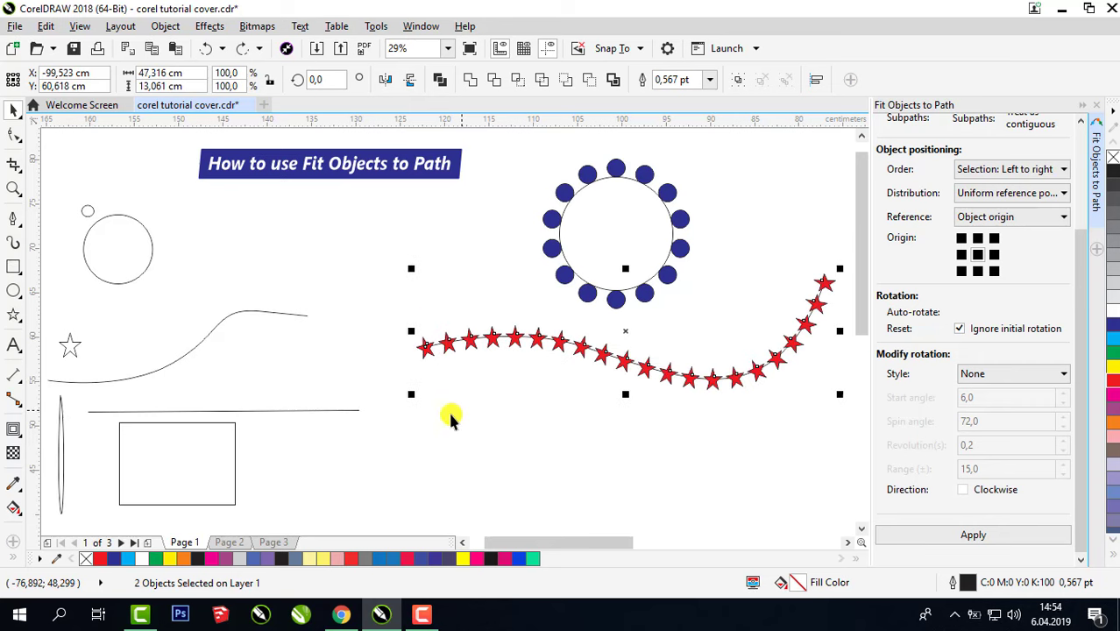
{"action": "left_click", "coordinate": [822, 243]}
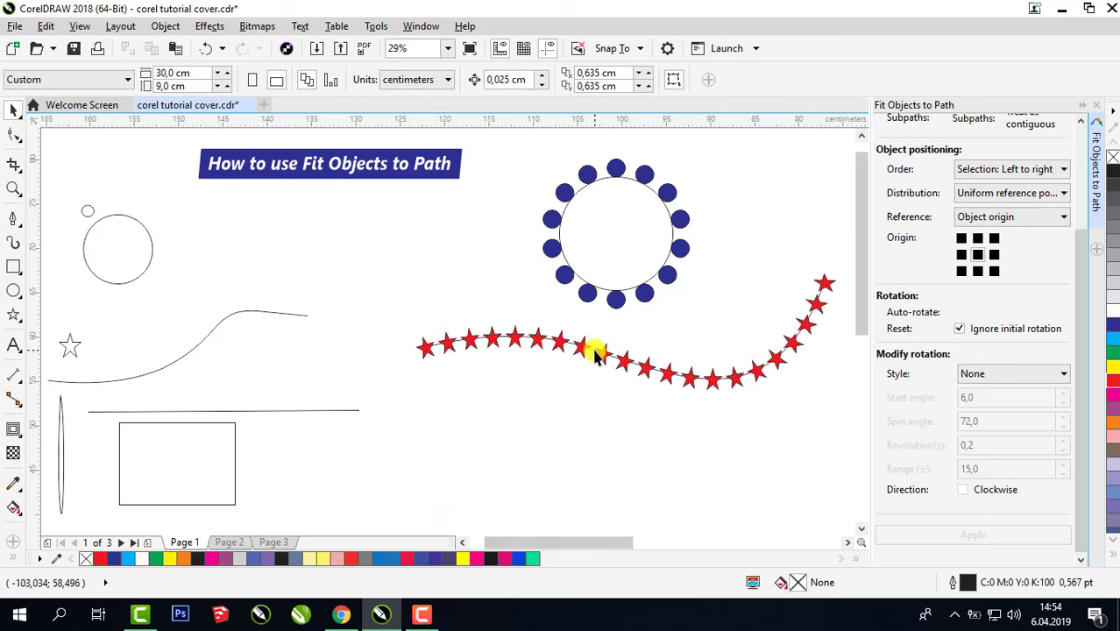
Step: Try moving a single star and the wavy curve out of the fitted row, undoing both moves
{"action": "left_click_drag", "start_coordinate": [595, 355], "coordinate": [570, 420]}
{"action": "key", "text": "ctrl+z"}
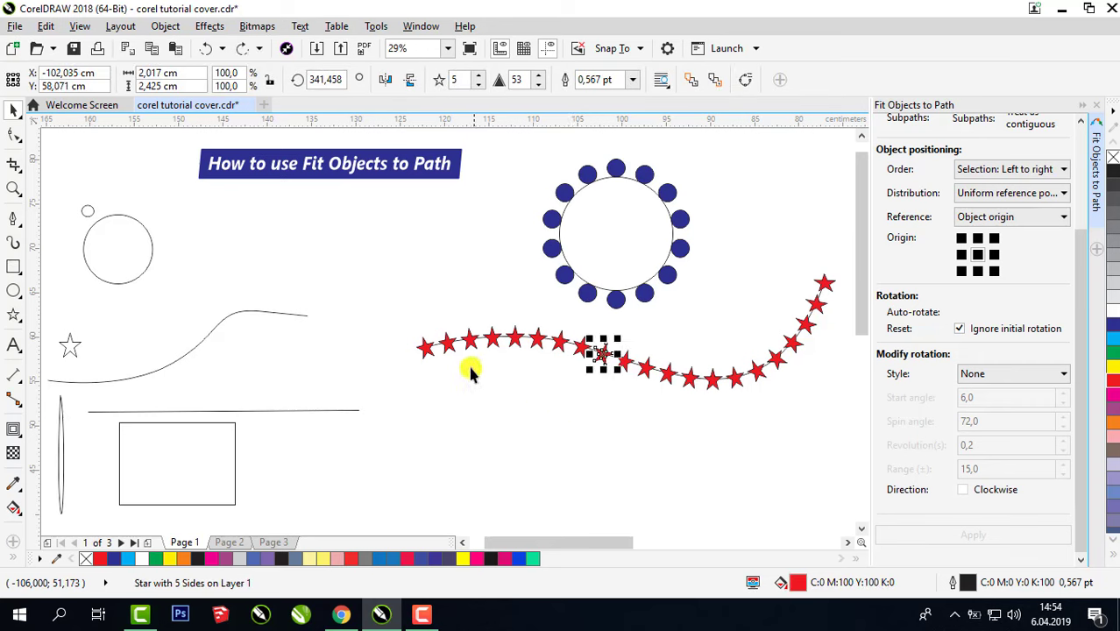
{"action": "left_click", "coordinate": [457, 345]}
{"action": "left_click_drag", "start_coordinate": [455, 343], "coordinate": [463, 395]}
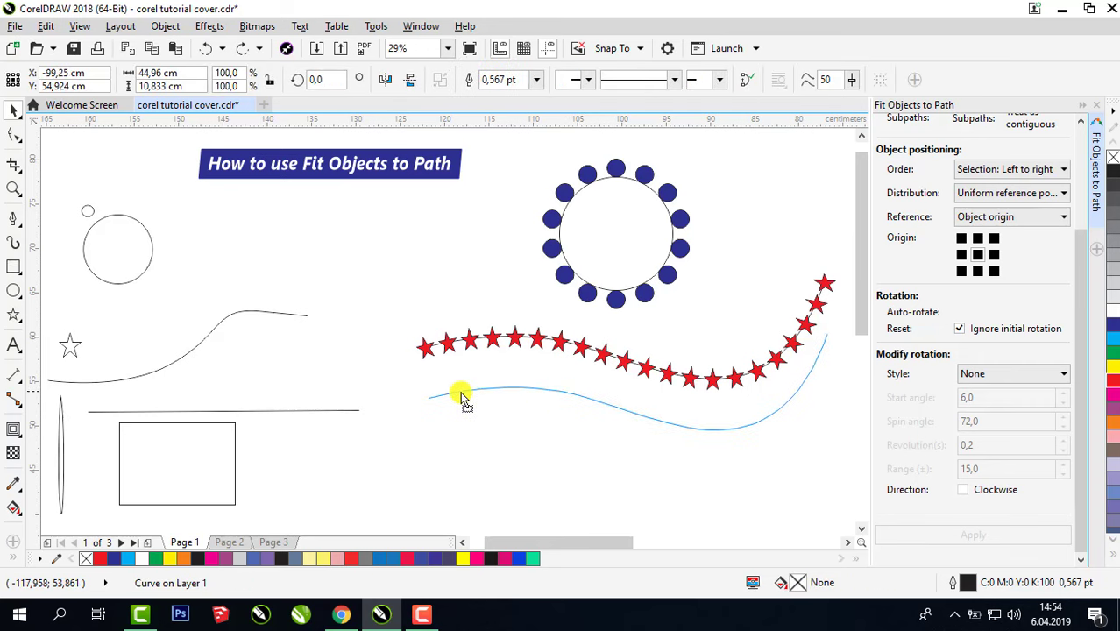
{"action": "right_click", "coordinate": [569, 395]}
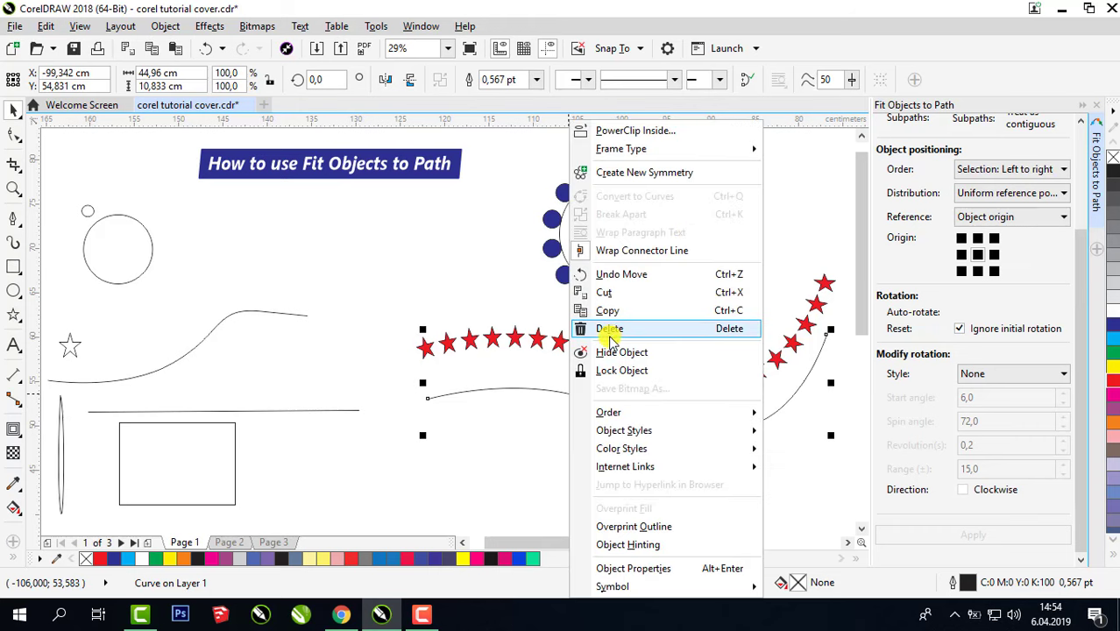
{"action": "left_click", "coordinate": [628, 392]}
{"action": "key", "text": "ctrl+z"}
{"action": "key", "text": "ctrl+z"}
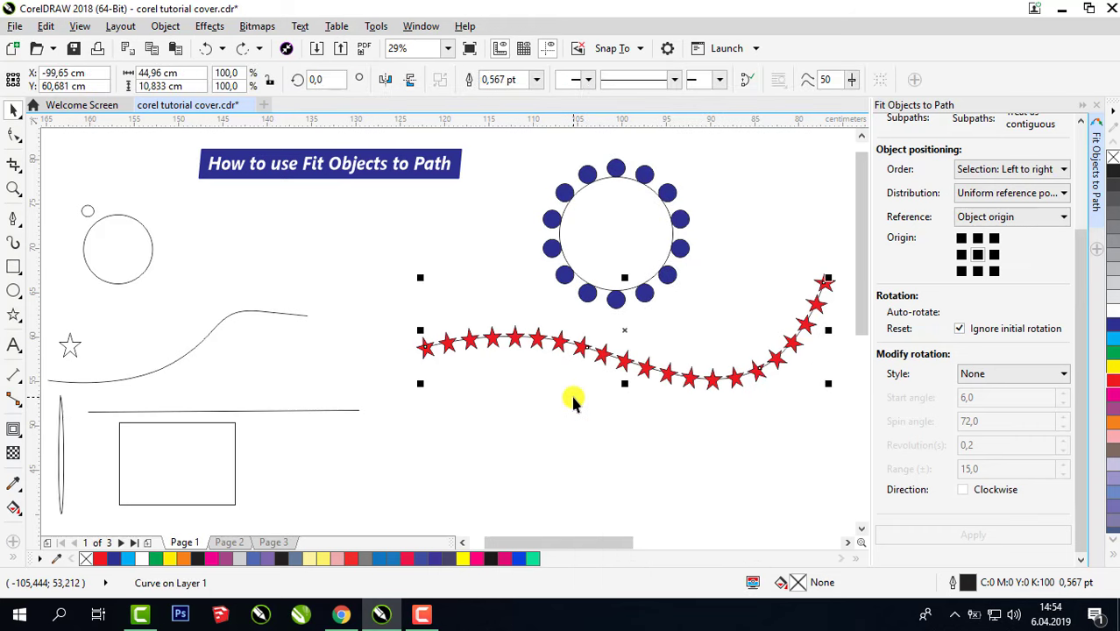
Step: Refit the star along the wavy curve with the top-centre origin, and move all fitted objects about 2 cm left and 1.5 cm up
{"action": "key", "text": "ctrl+z"}
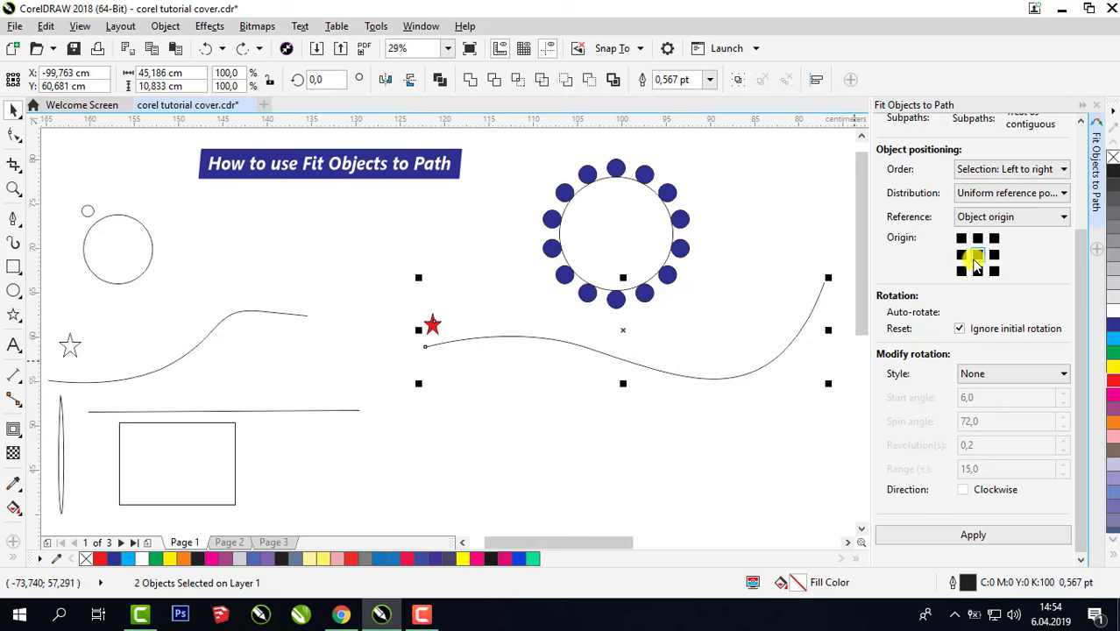
{"action": "left_click", "coordinate": [973, 532]}
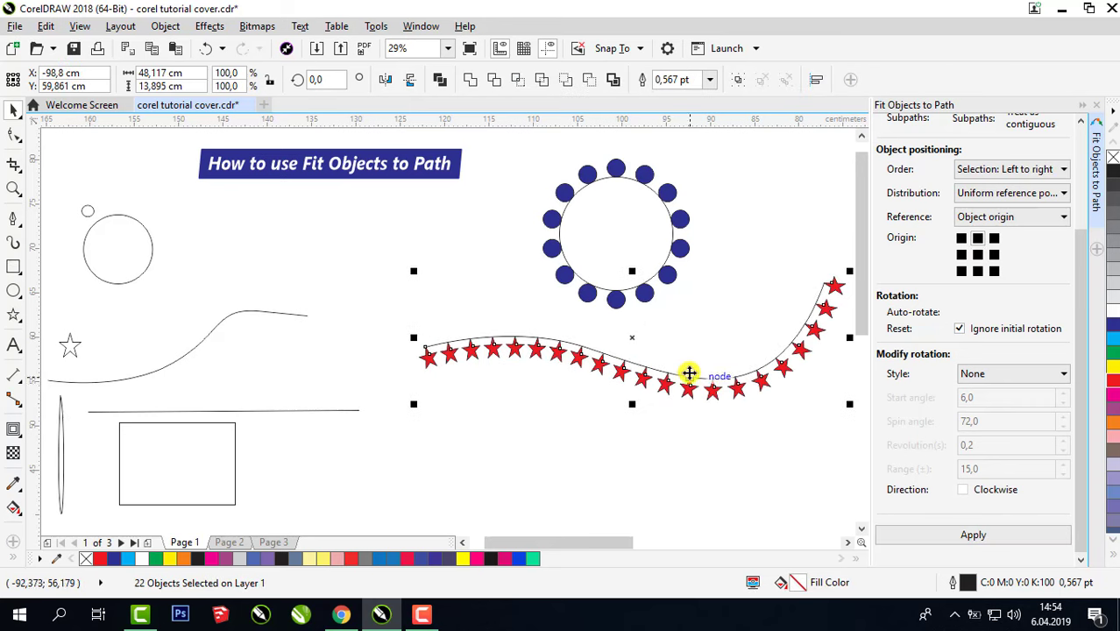
{"action": "left_click_drag", "start_coordinate": [670, 384], "coordinate": [653, 369]}
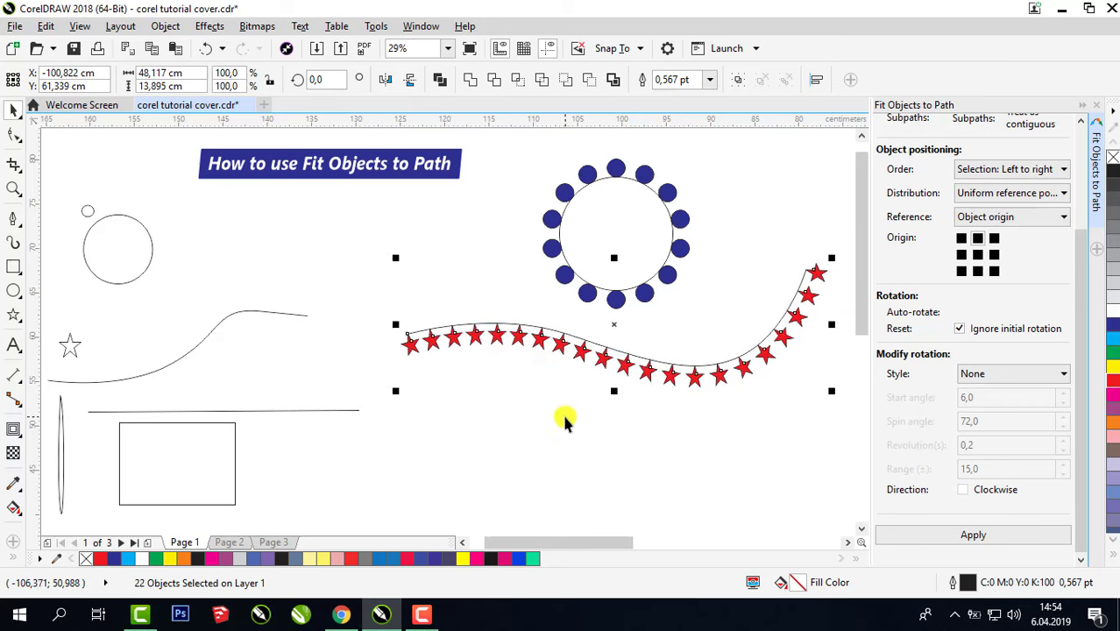
{"action": "left_click", "coordinate": [566, 420]}
{"action": "left_click_drag", "start_coordinate": [167, 477], "coordinate": [565, 467]}
{"action": "key", "text": "ctrl+z"}
Step: Draw a rectangle about 10.5 cm high below the star curve, narrow it to about 14.6 cm wide, and move it about 5 cm left
{"action": "left_click", "coordinate": [13, 269]}
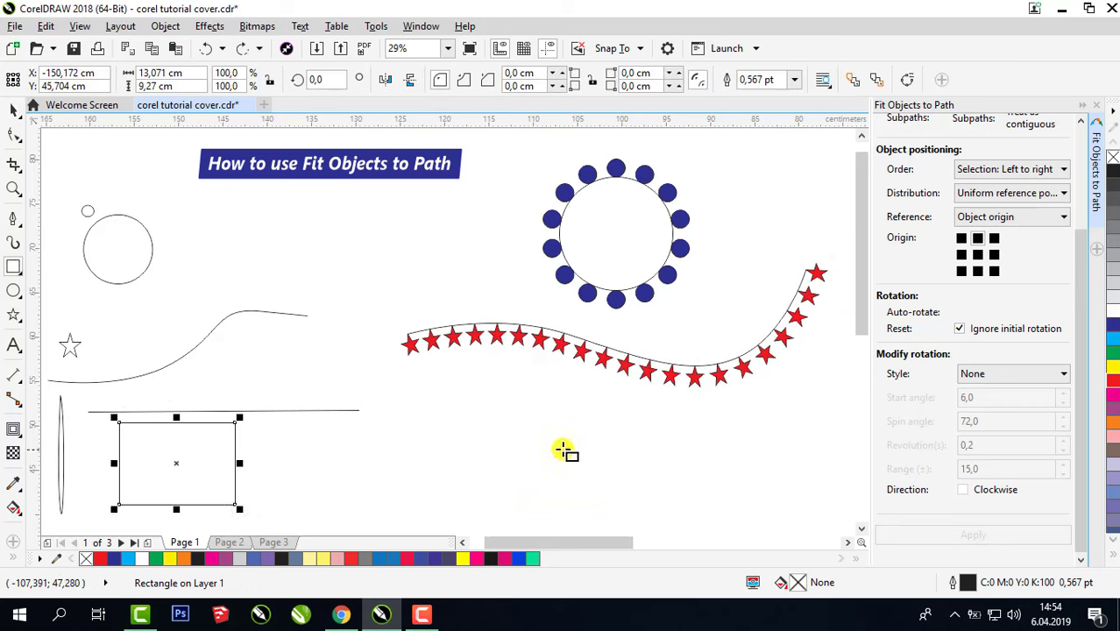
{"action": "left_click_drag", "start_coordinate": [523, 417], "coordinate": [685, 513]}
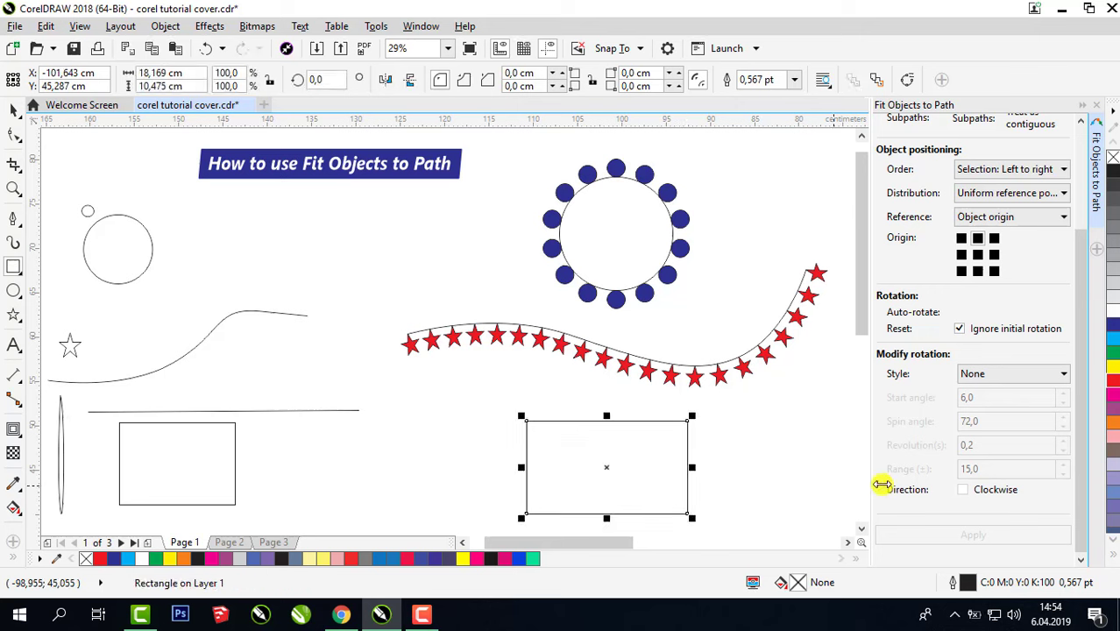
{"action": "left_click_drag", "start_coordinate": [690, 467], "coordinate": [660, 467]}
{"action": "left_click_drag", "start_coordinate": [858, 320], "coordinate": [858, 331]}
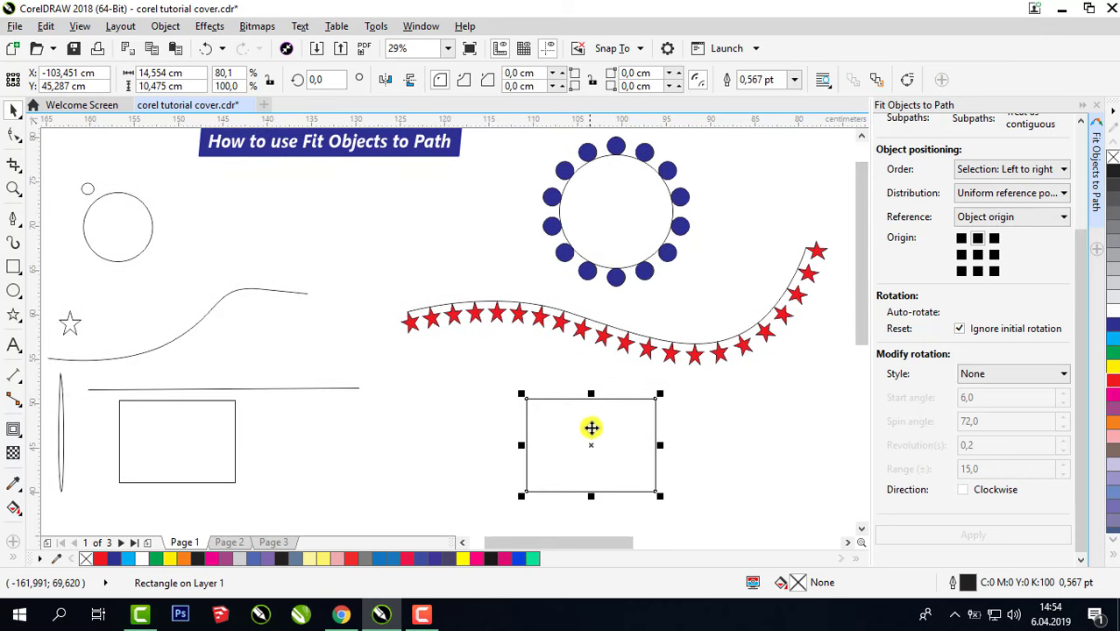
{"action": "left_click_drag", "start_coordinate": [592, 428], "coordinate": [547, 433]}
Step: Move the thin sample ellipse closer to the outlined rectangle, and draw an ellipse about 0.4 × 4.4 cm above the new rectangle's upper-left corner
{"action": "mouse_move", "coordinate": [67, 443]}
{"action": "left_mouse_down"}
{"action": "mouse_move", "coordinate": [112, 458]}
{"action": "mouse_move", "coordinate": [71, 422]}
{"action": "left_mouse_up"}
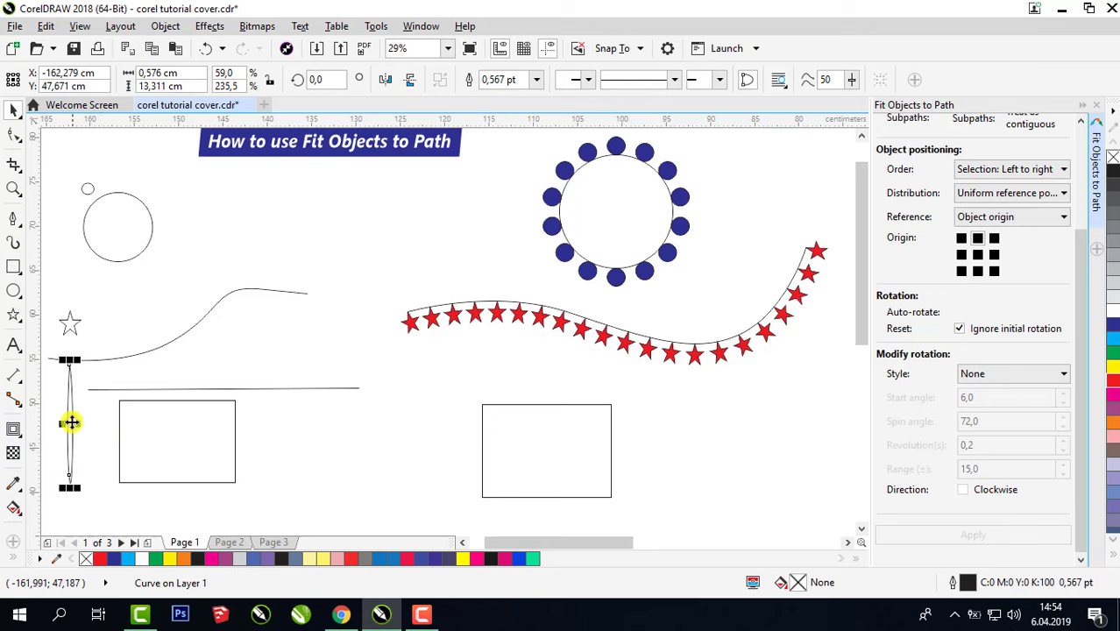
{"action": "left_click", "coordinate": [13, 292]}
{"action": "left_click_drag", "start_coordinate": [485, 360], "coordinate": [487, 399]}
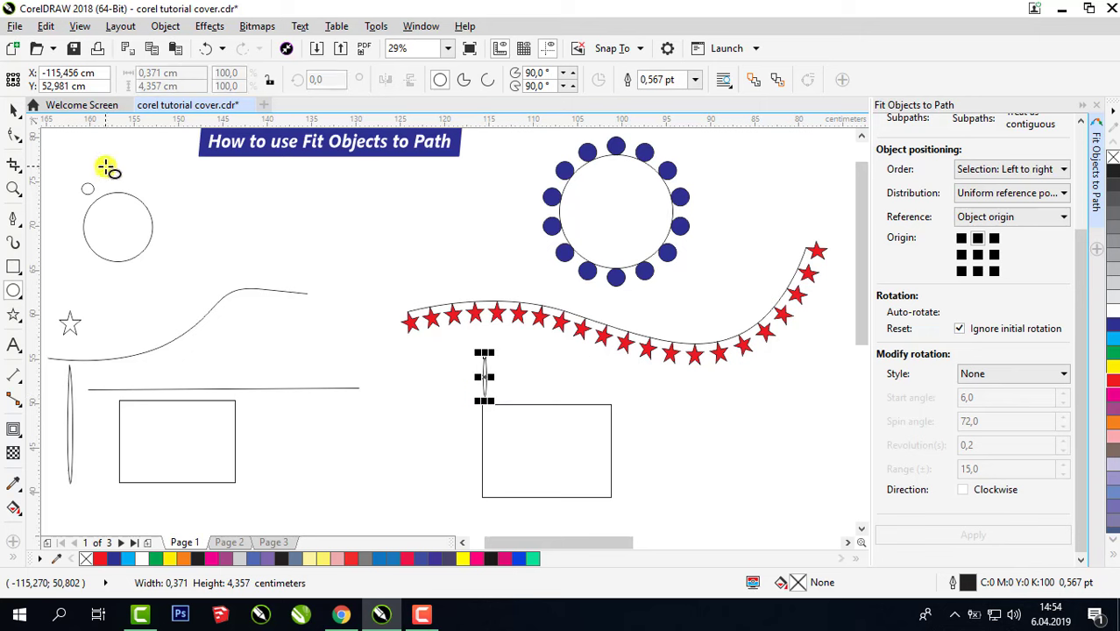
Step: Fill the new ellipse red and the new rectangle dark blue, and narrow the blue rectangle to about 13.3 cm
{"action": "left_click", "coordinate": [520, 466]}
{"action": "left_click", "coordinate": [1109, 325]}
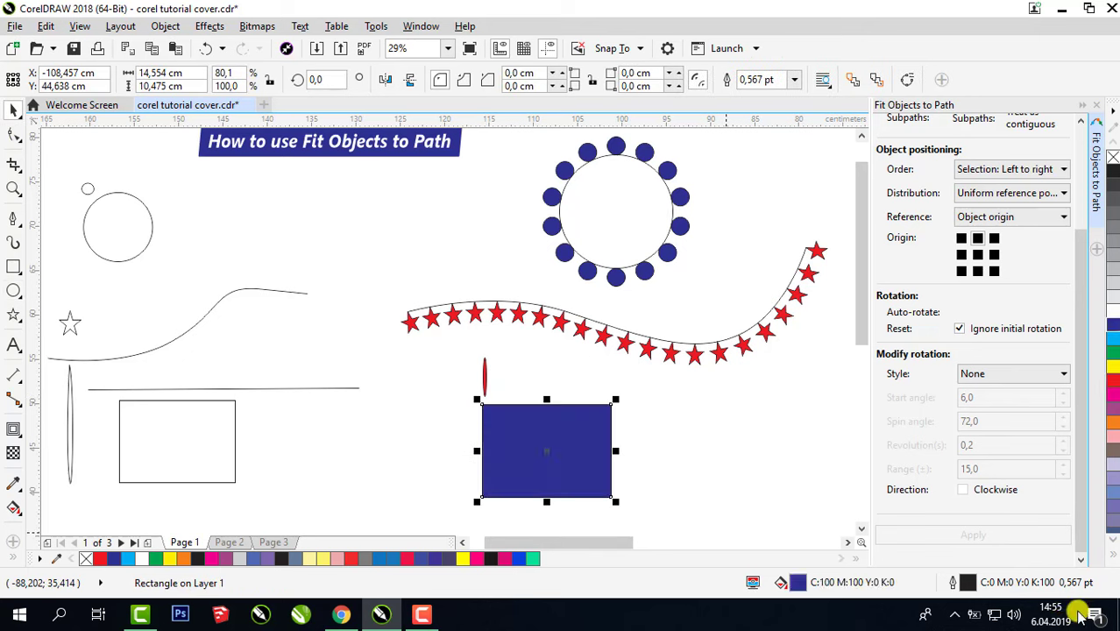
{"action": "left_click", "coordinate": [484, 383]}
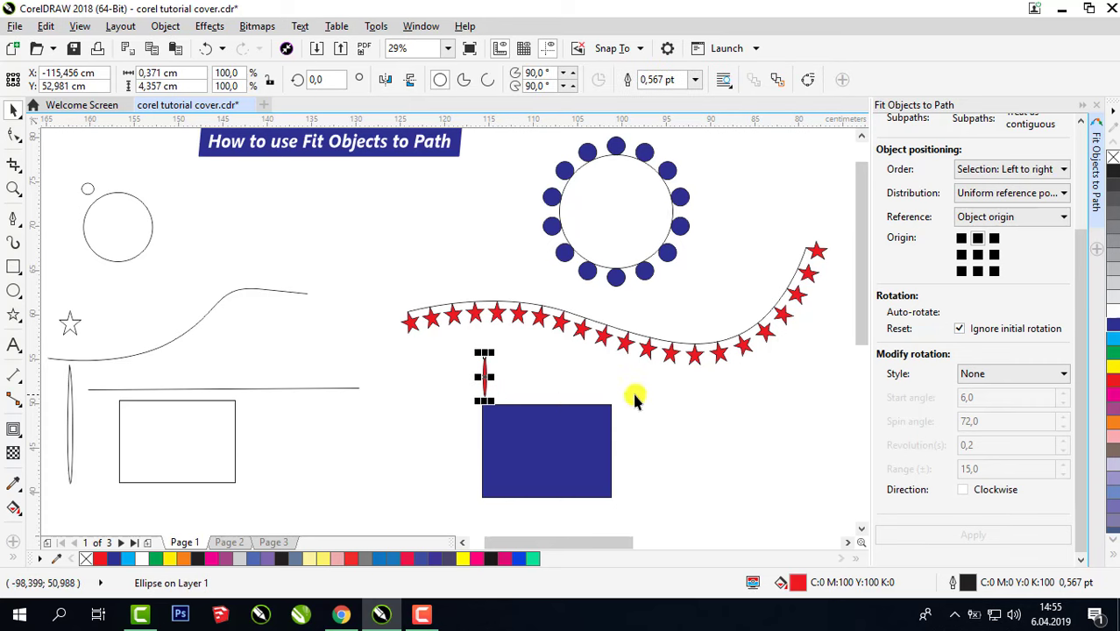
{"action": "left_click", "coordinate": [612, 444]}
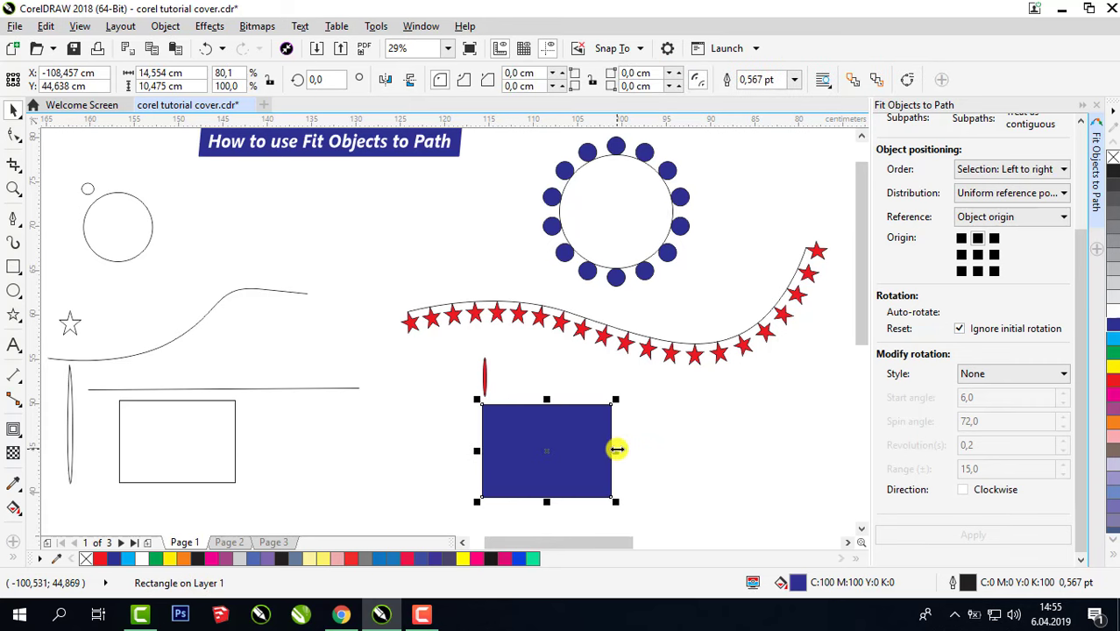
{"action": "left_click_drag", "start_coordinate": [617, 449], "coordinate": [605, 450]}
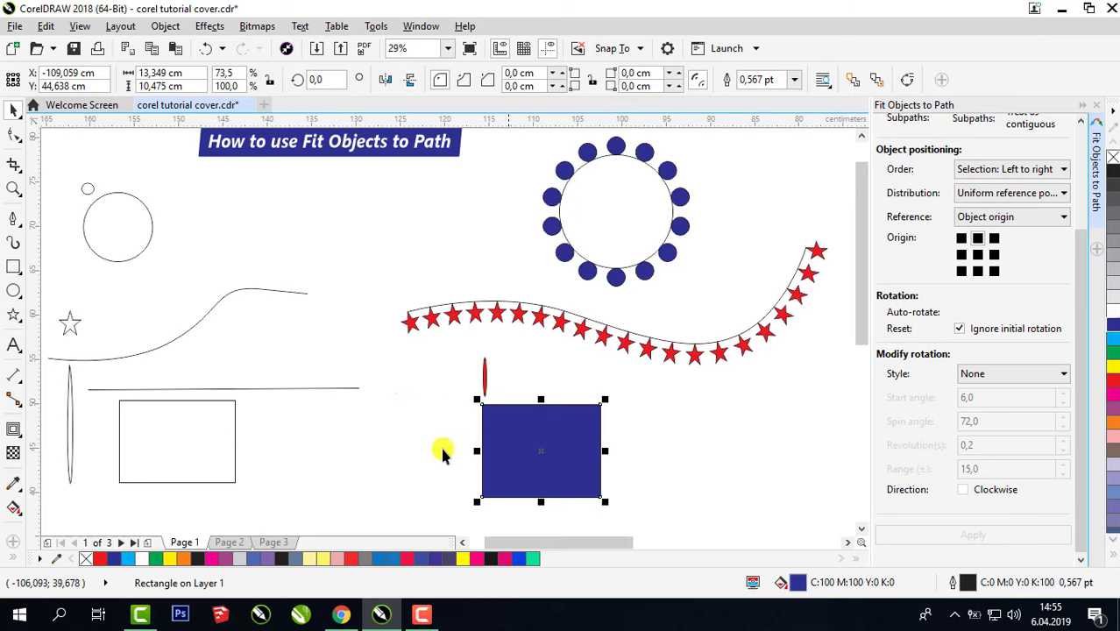
Step: Try fitting the red ellipse along the blue rectangle with 20 duplicates, using the bottom-centre and top-centre origins, undoing each fit
{"action": "left_click", "coordinate": [484, 377]}
{"action": "left_click", "coordinate": [544, 458], "text": "shift"}
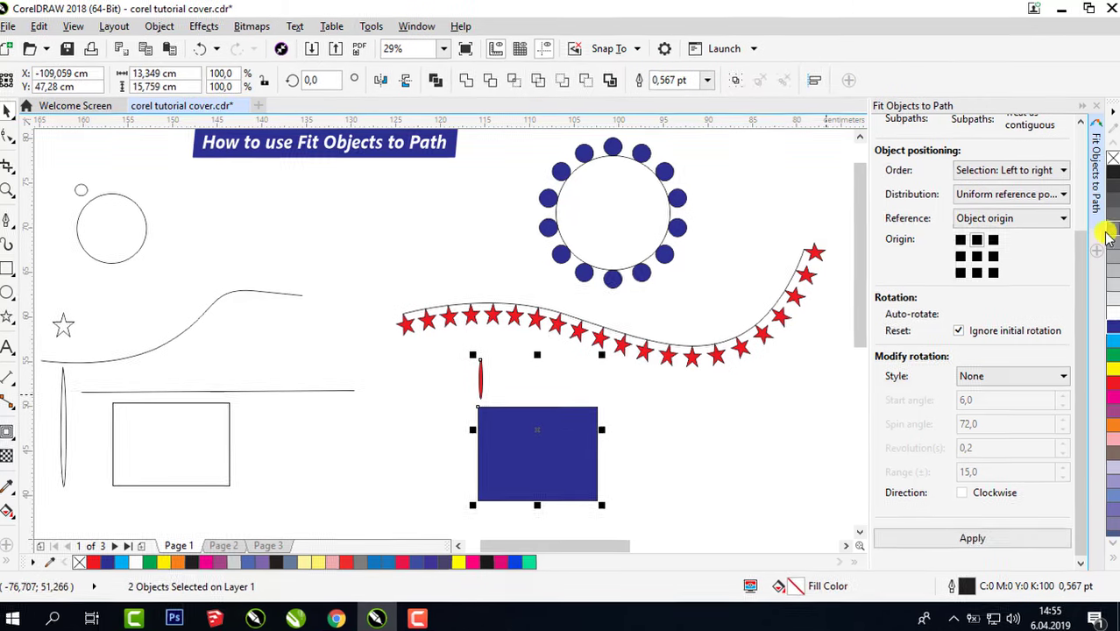
{"action": "scroll", "coordinate": [1082, 123], "scroll_direction": "up", "scroll_amount": 3}
{"action": "left_click_drag", "start_coordinate": [877, 325], "coordinate": [792, 321]}
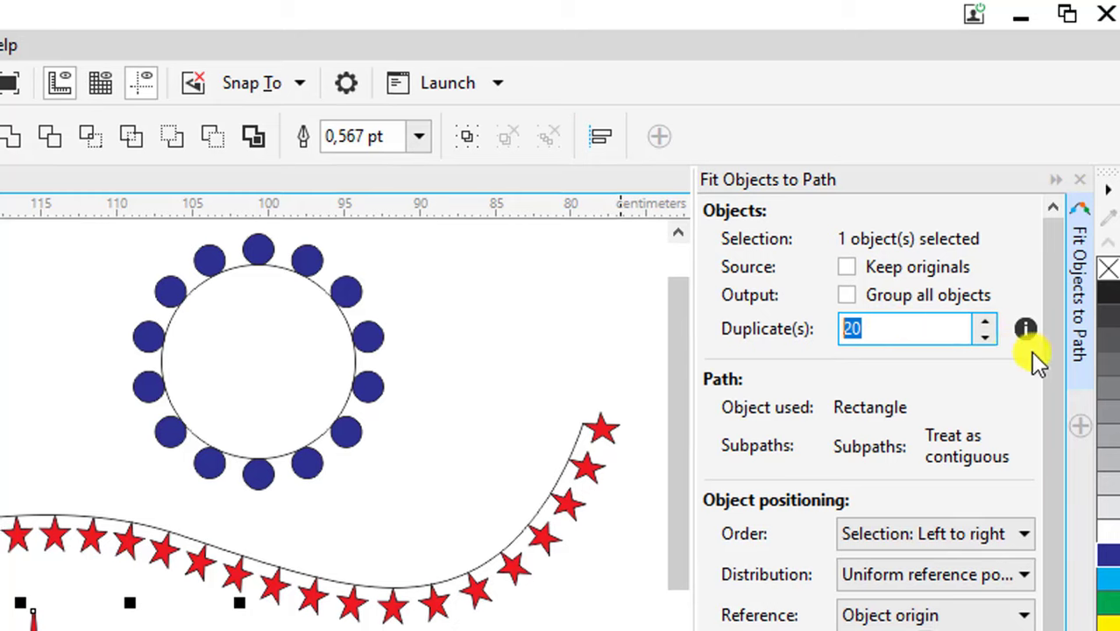
{"action": "scroll", "coordinate": [1031, 351], "scroll_direction": "down", "scroll_amount": 3}
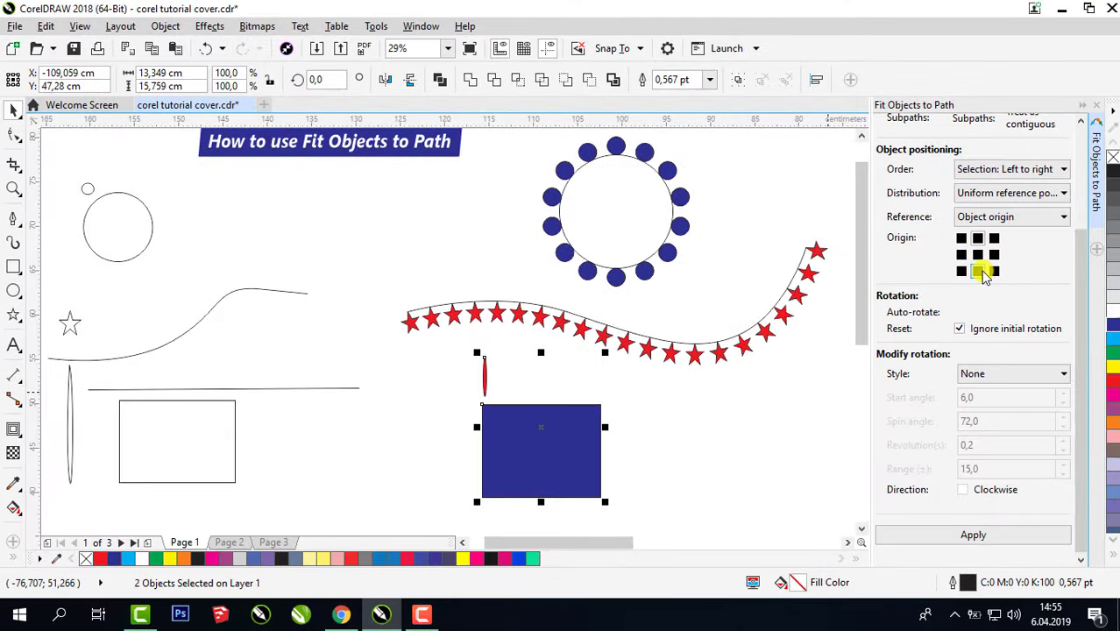
{"action": "left_click", "coordinate": [976, 531]}
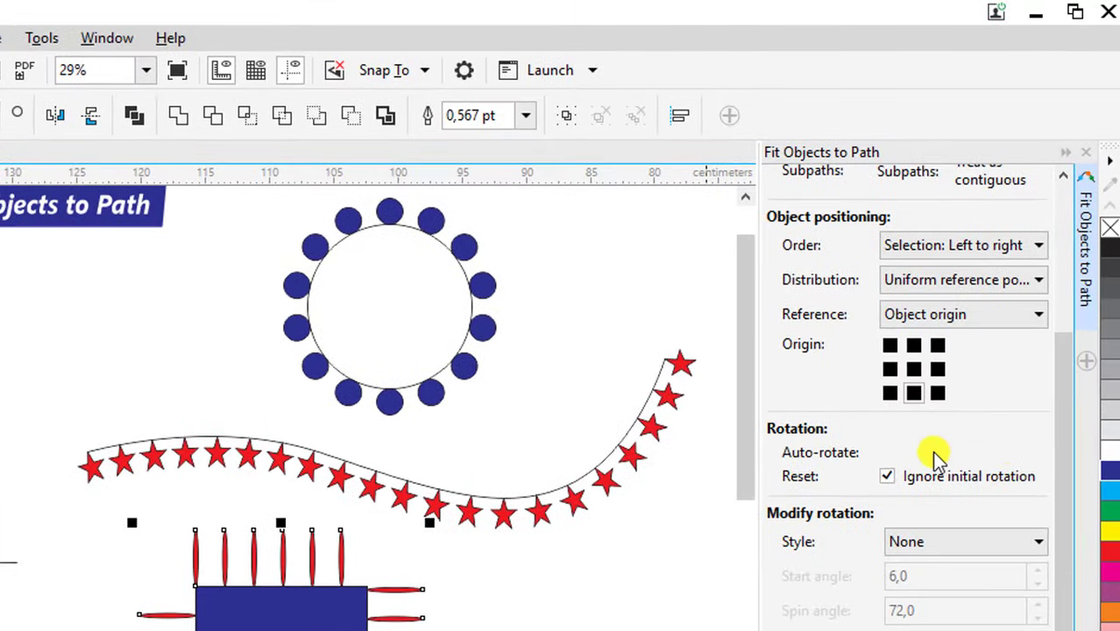
{"action": "key", "text": "ctrl+z"}
{"action": "left_click", "coordinate": [914, 344]}
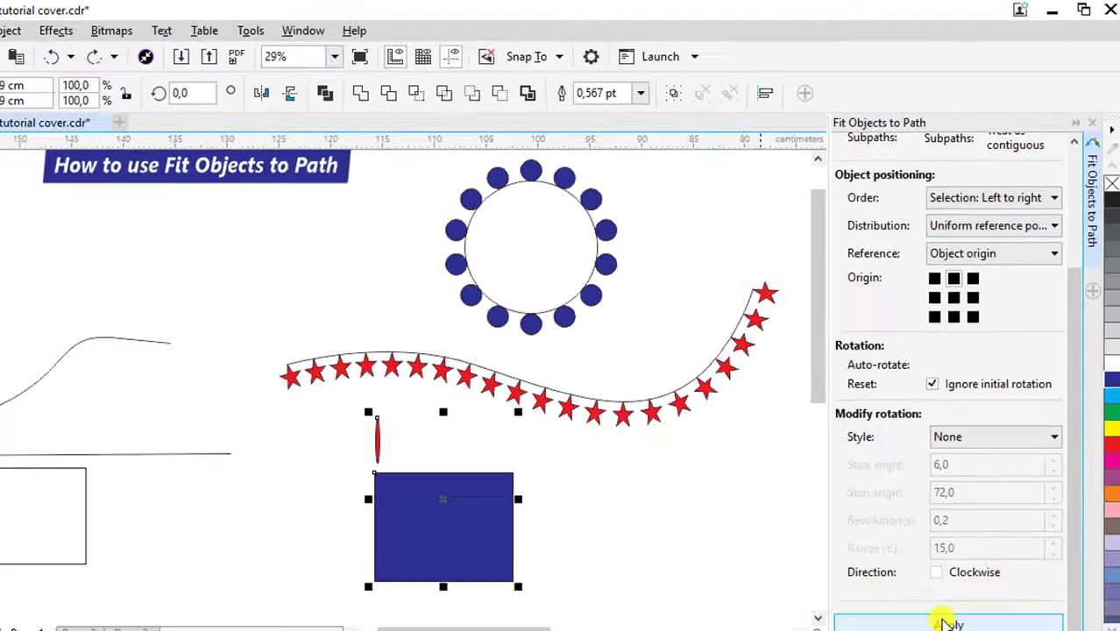
{"action": "left_click", "coordinate": [949, 618]}
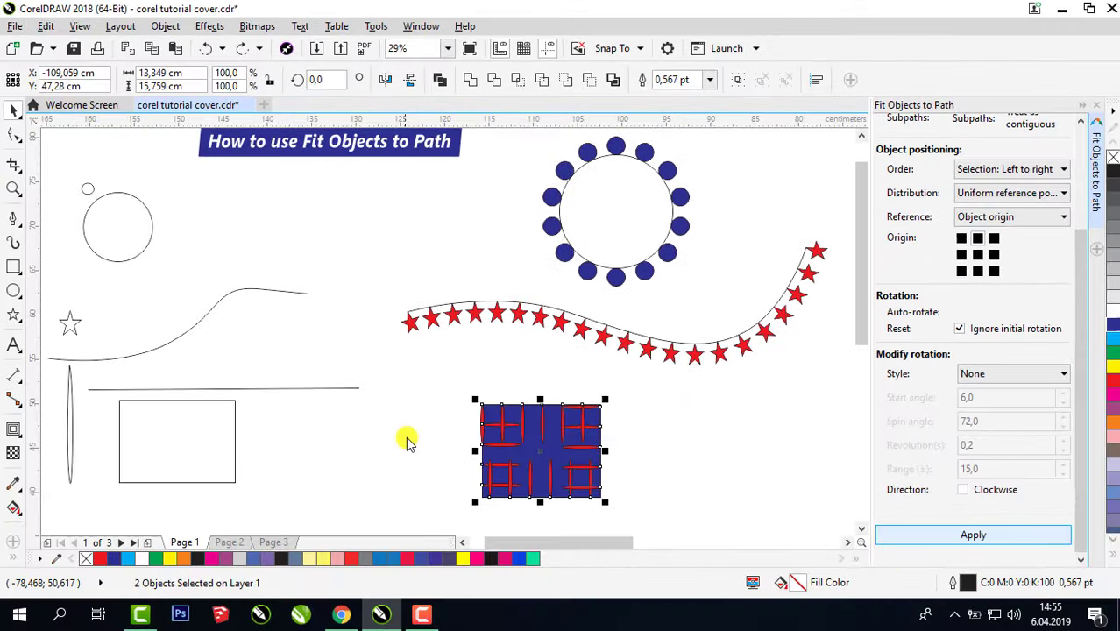
{"action": "left_click", "coordinate": [207, 48]}
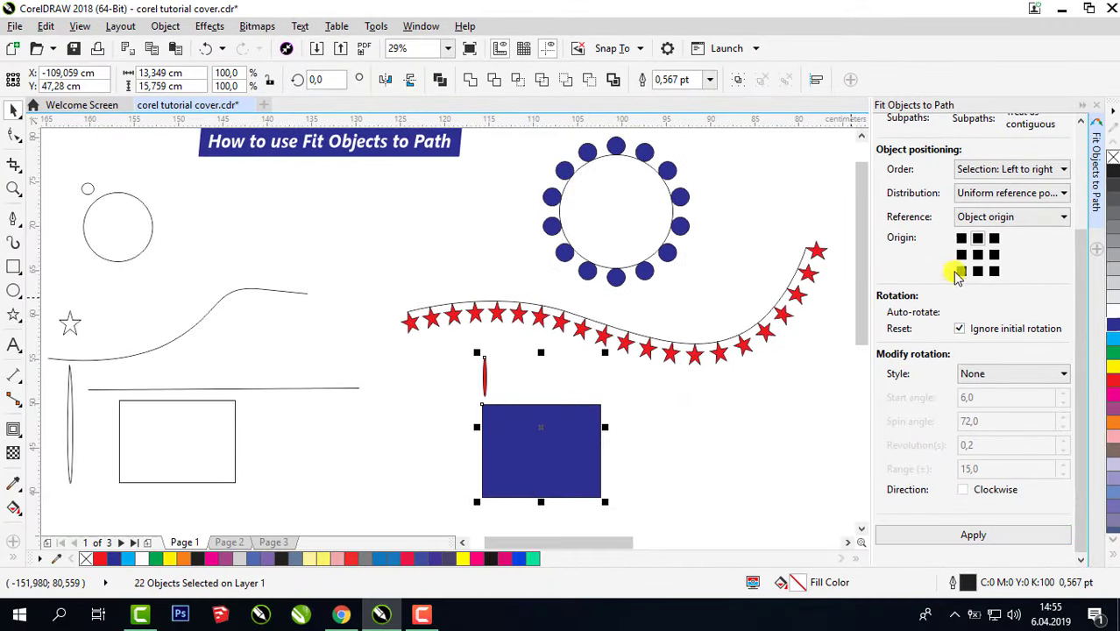
Step: Try fitting the ellipse around the rectangle with the centre origin and moving the rectangle out of the fitted ellipses, undoing both
{"action": "left_click", "coordinate": [989, 533]}
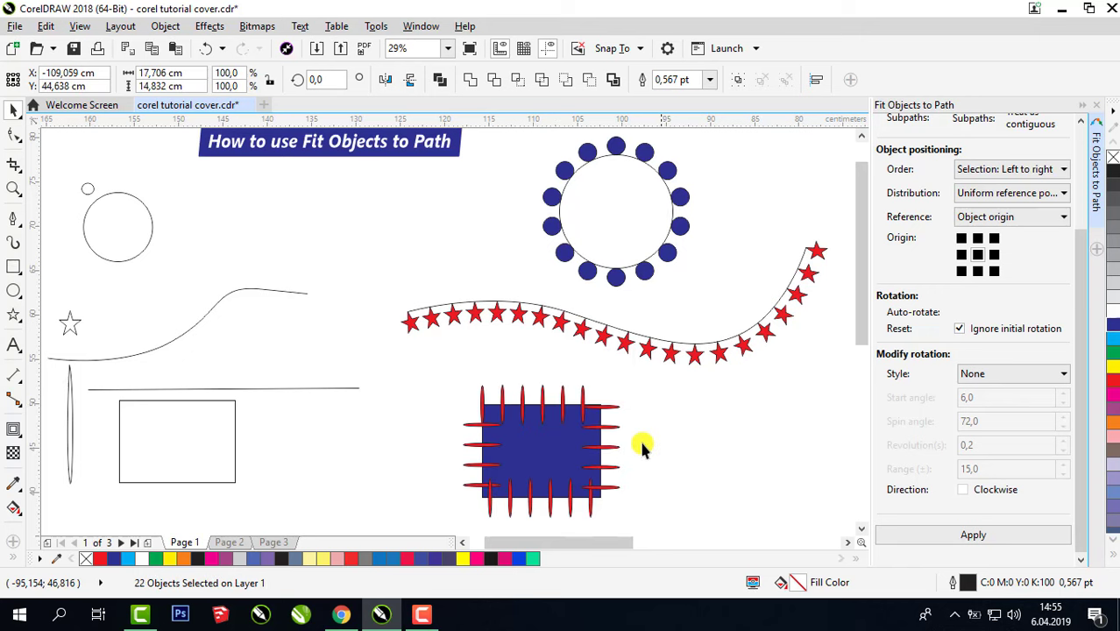
{"action": "left_click", "coordinate": [640, 445]}
{"action": "left_click", "coordinate": [529, 448]}
{"action": "left_click_drag", "start_coordinate": [525, 455], "coordinate": [329, 218]}
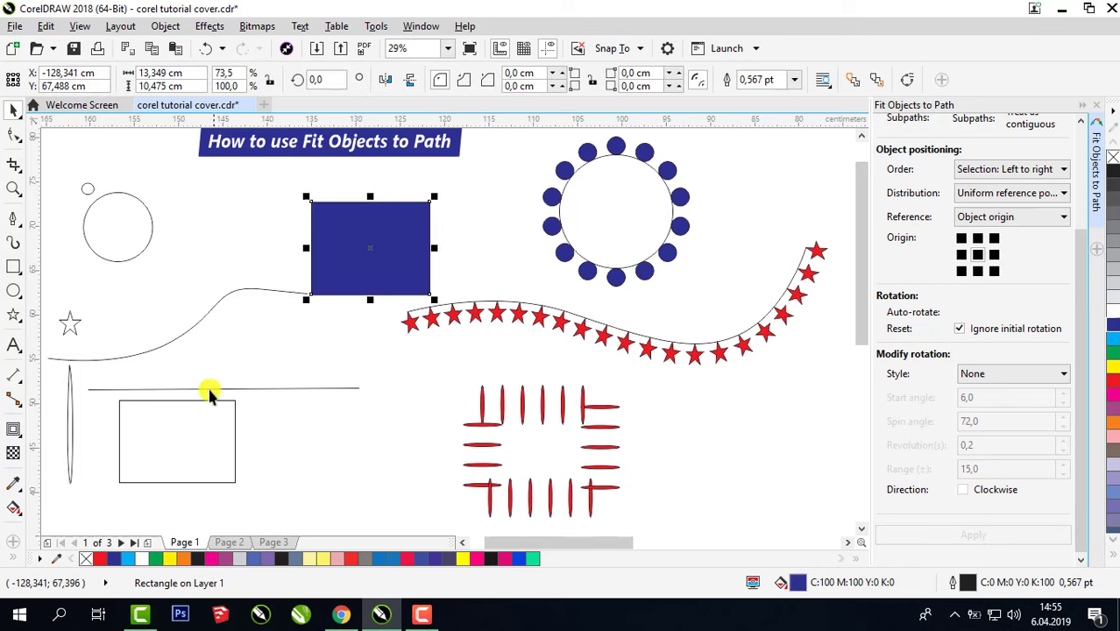
{"action": "key", "text": "ctrl+z"}
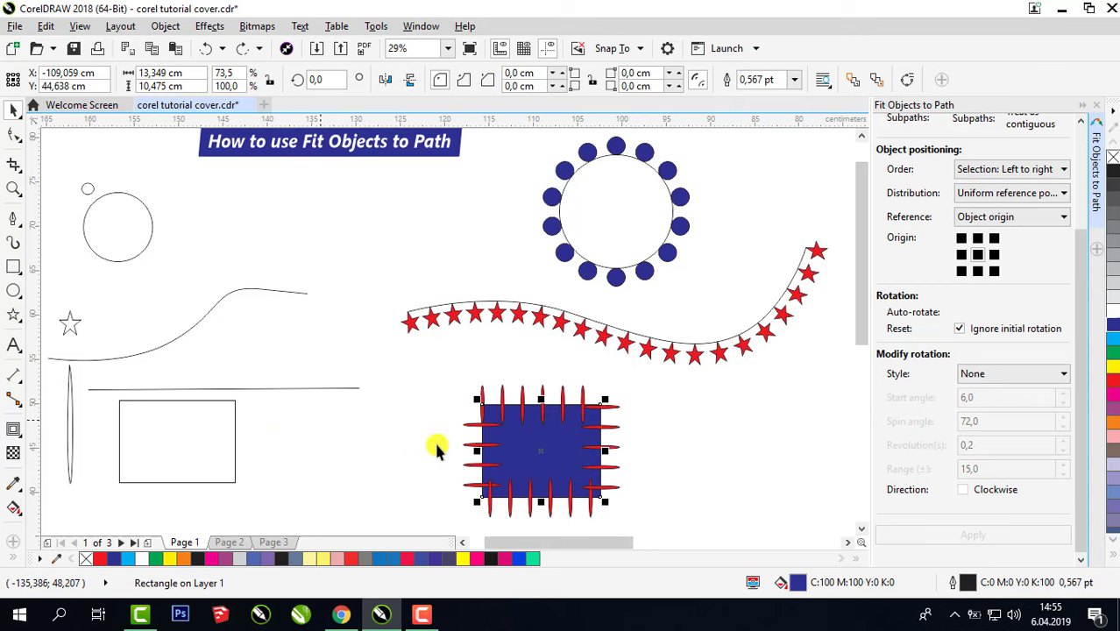
{"action": "key", "text": "ctrl+z"}
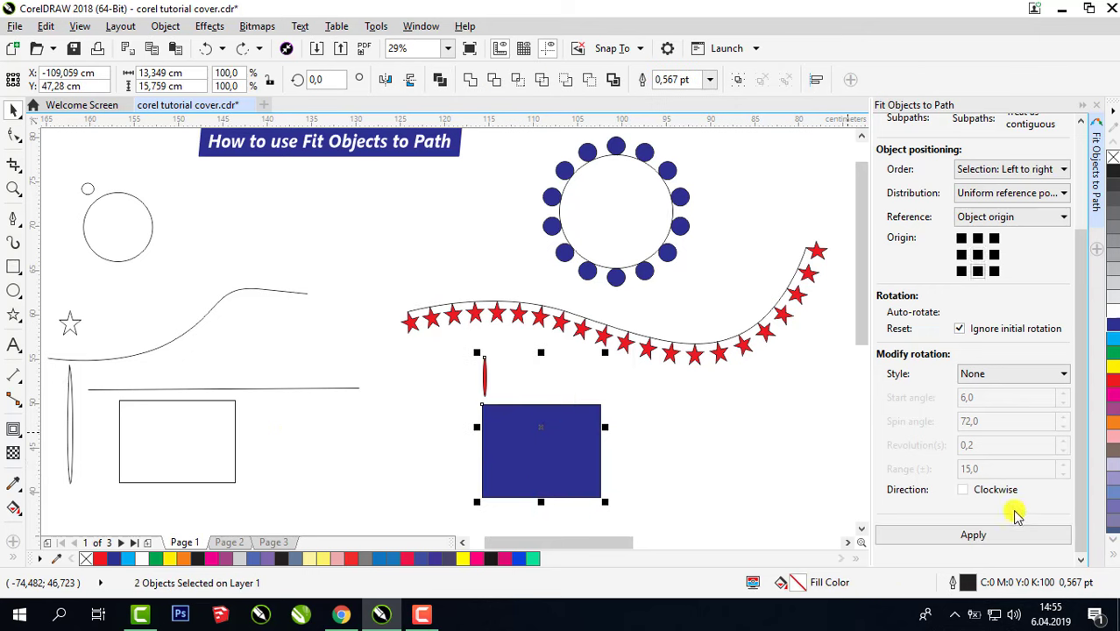
Step: Fit the red ellipse around the blue rectangle with the bottom-centre origin, and clear the selection
{"action": "left_click", "coordinate": [990, 534]}
{"action": "left_click", "coordinate": [700, 442]}
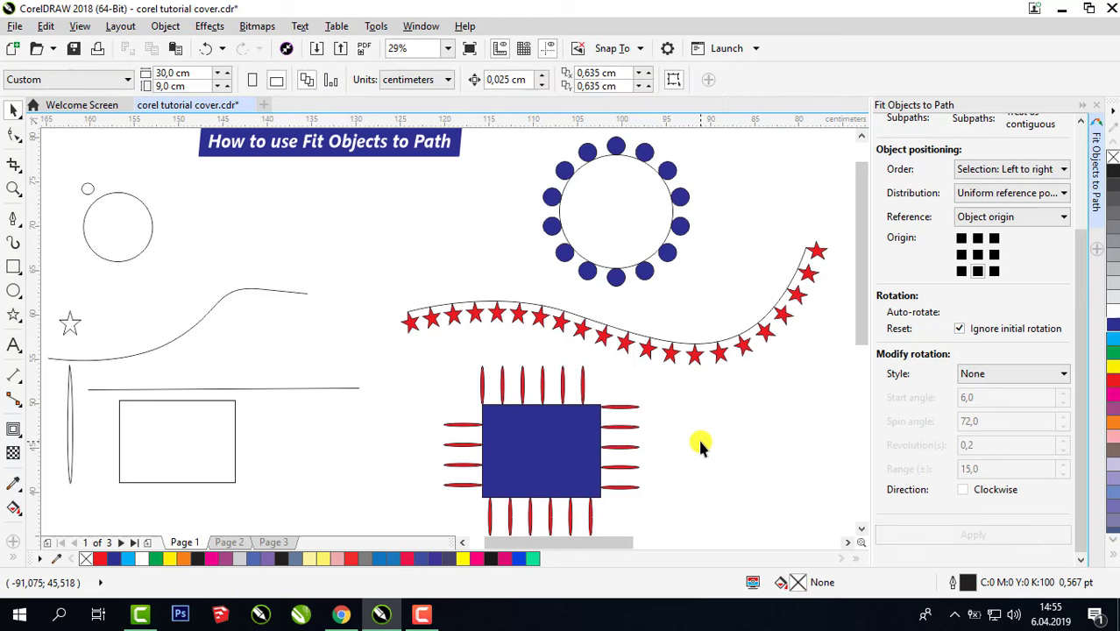
Step: Place a copy of the large outlined circle below the title, and add a bold Arial "1" beside it, enlarged to about 93 pt
{"action": "left_click_drag", "start_coordinate": [106, 249], "coordinate": [368, 238]}
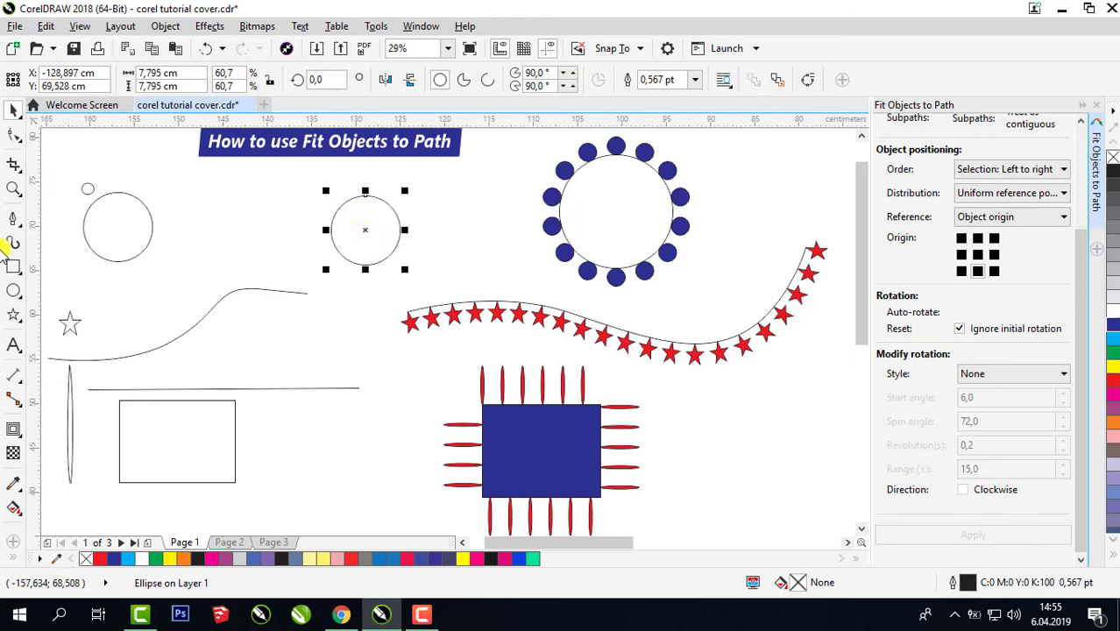
{"action": "left_click", "coordinate": [14, 341]}
{"action": "left_click", "coordinate": [246, 216]}
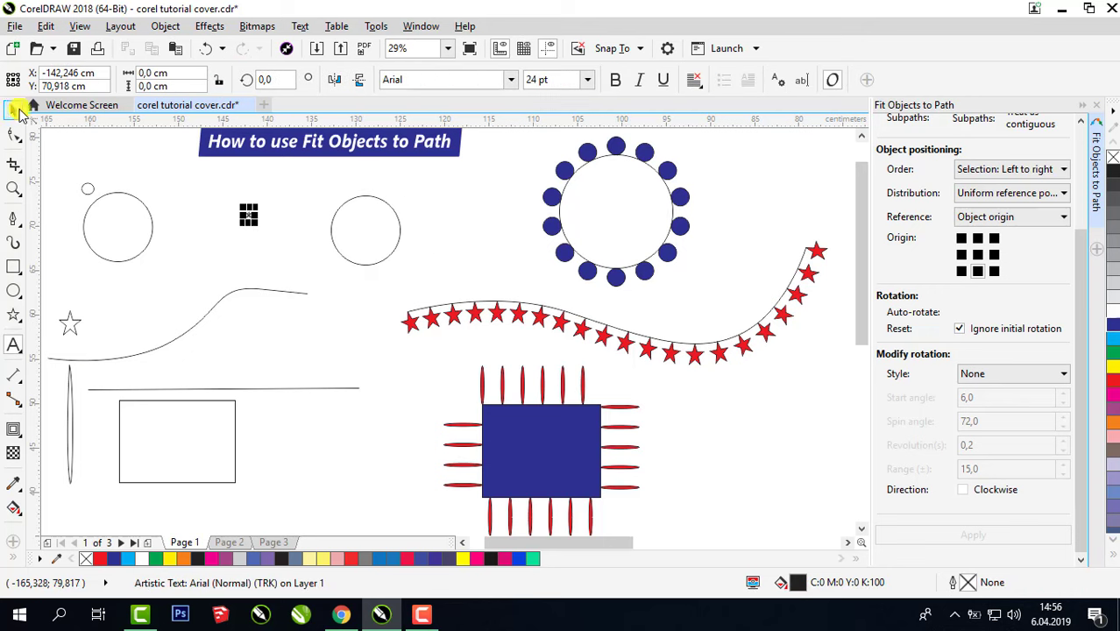
{"action": "left_click_drag", "start_coordinate": [253, 223], "coordinate": [278, 237]}
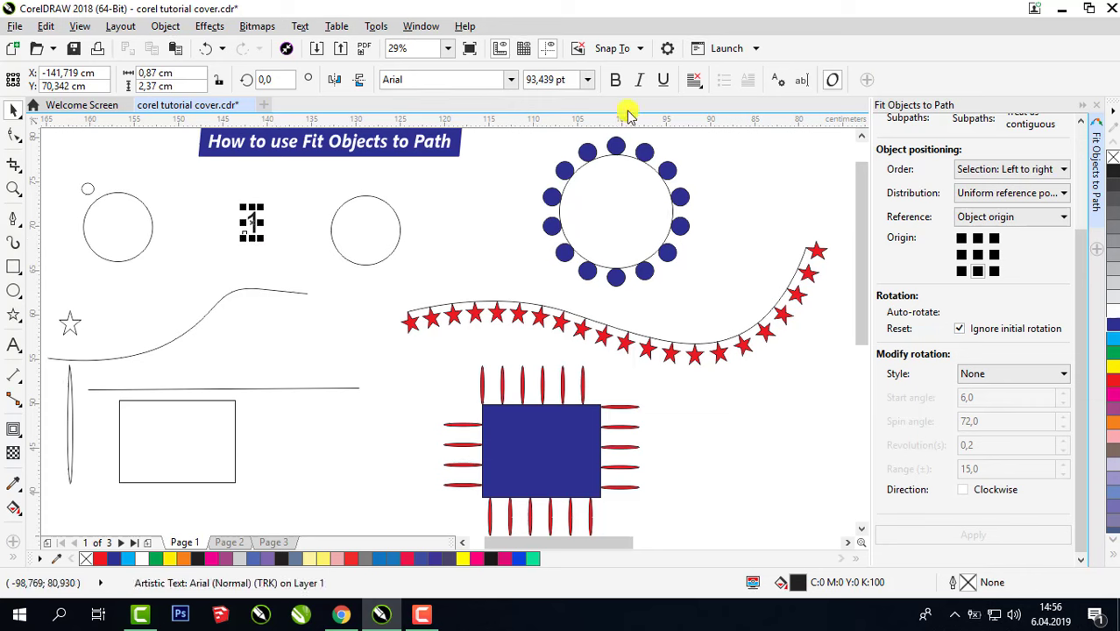
Step: Enlarge the copied circle to about 11.3 cm across, place the "1" on top of it, and fill the digit red
{"action": "left_click", "coordinate": [341, 255]}
{"action": "left_click_drag", "start_coordinate": [406, 276], "coordinate": [436, 301]}
{"action": "left_click_drag", "start_coordinate": [391, 246], "coordinate": [387, 233]}
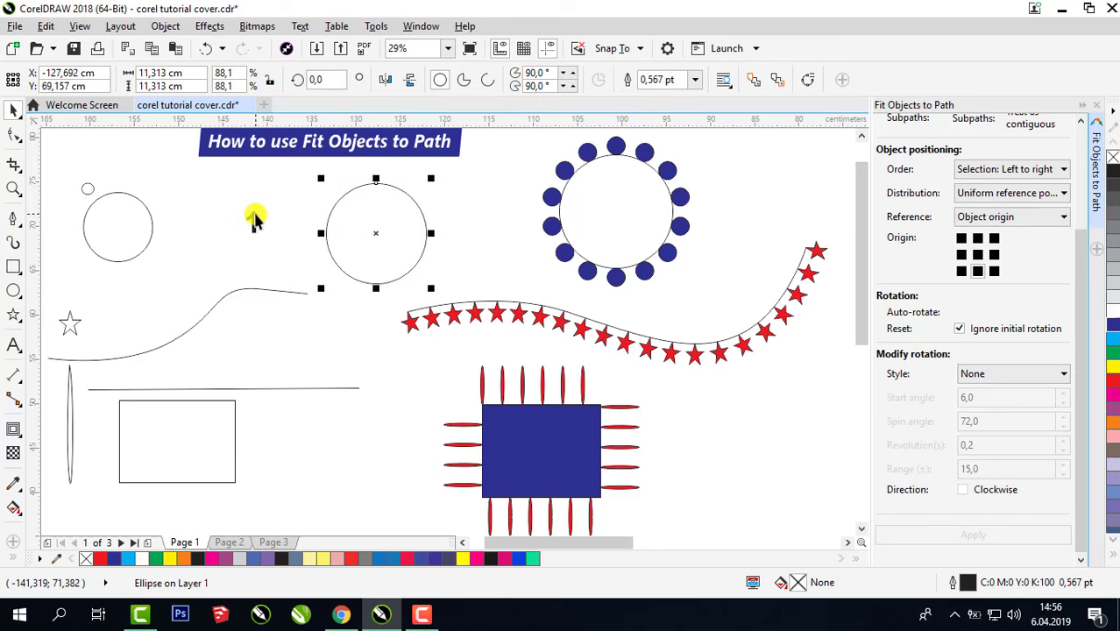
{"action": "left_click_drag", "start_coordinate": [254, 221], "coordinate": [377, 168]}
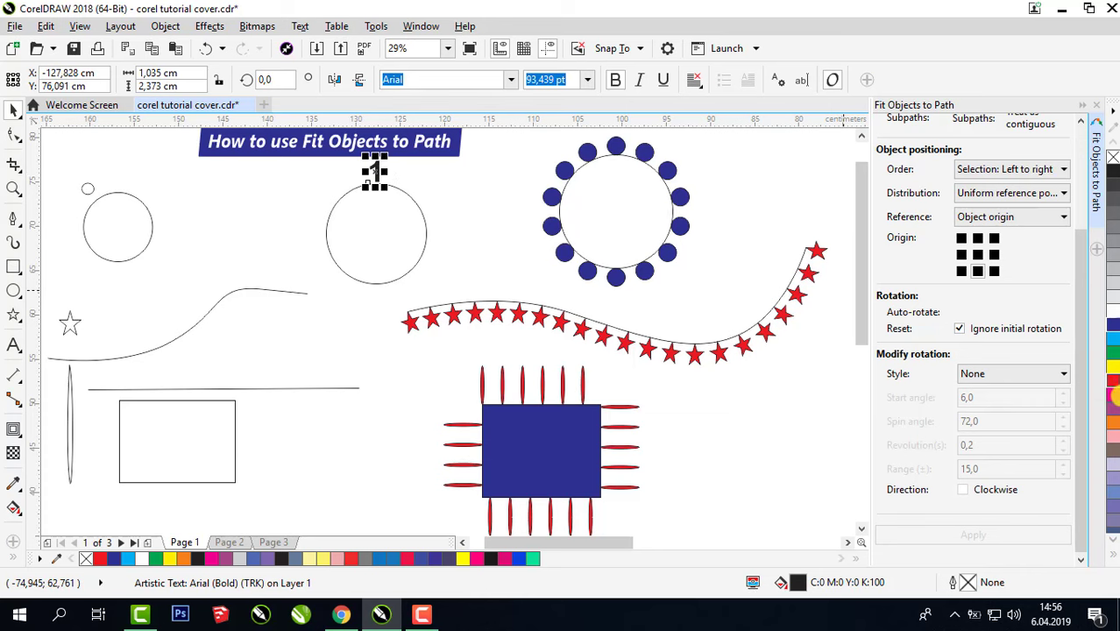
{"action": "left_click", "coordinate": [1115, 382]}
Step: Move the circle about 1.1 cm down below the "1" and set its outline width to 4 pt
{"action": "left_click", "coordinate": [363, 243]}
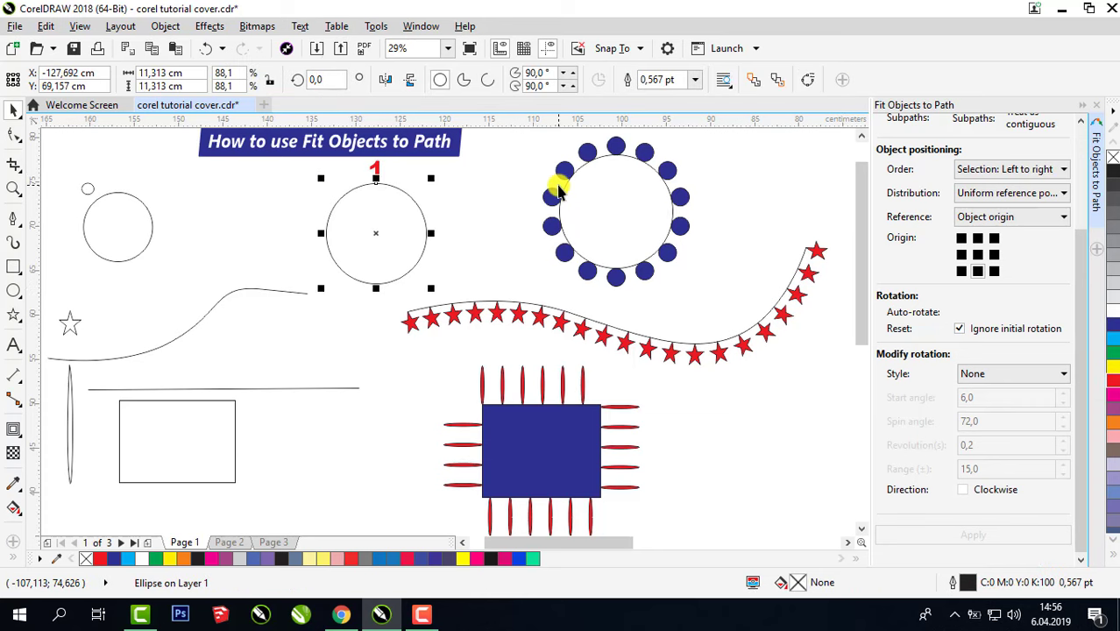
{"action": "left_click", "coordinate": [694, 80]}
{"action": "left_click", "coordinate": [668, 171]}
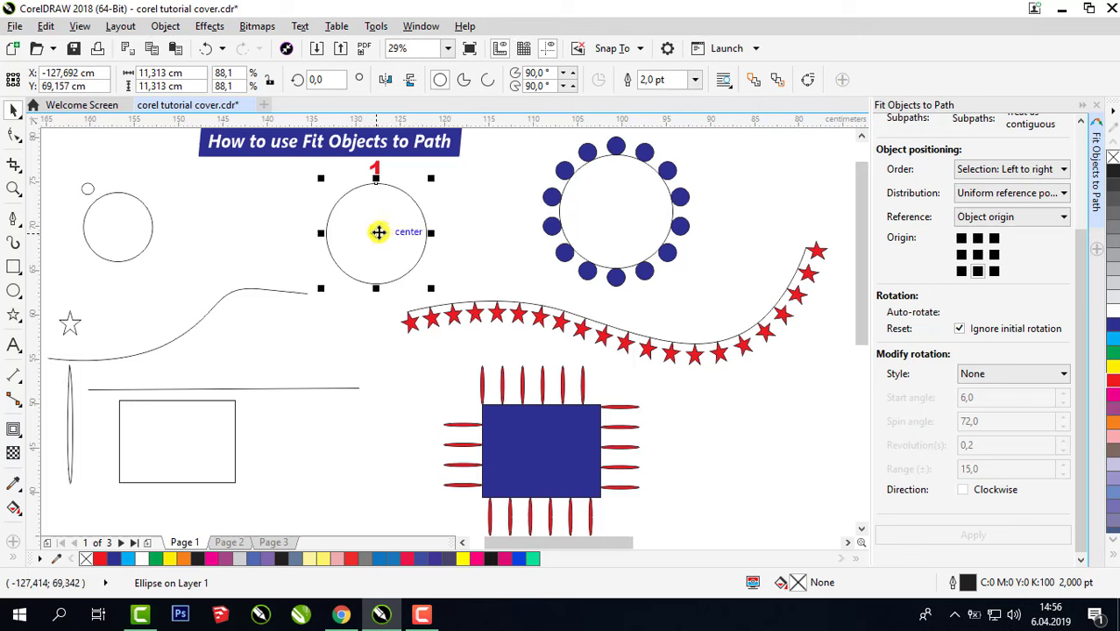
{"action": "left_click_drag", "start_coordinate": [378, 231], "coordinate": [399, 218]}
{"action": "left_click", "coordinate": [696, 81]}
{"action": "left_click", "coordinate": [695, 81]}
{"action": "left_click", "coordinate": [661, 170]}
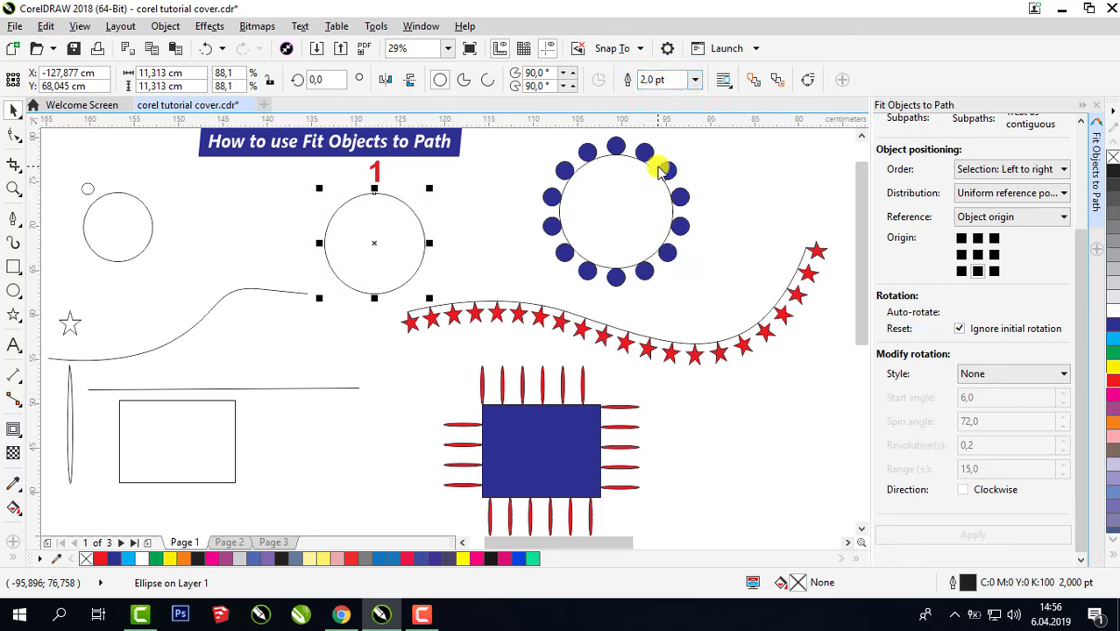
{"action": "left_click", "coordinate": [695, 81]}
{"action": "left_click", "coordinate": [688, 191]}
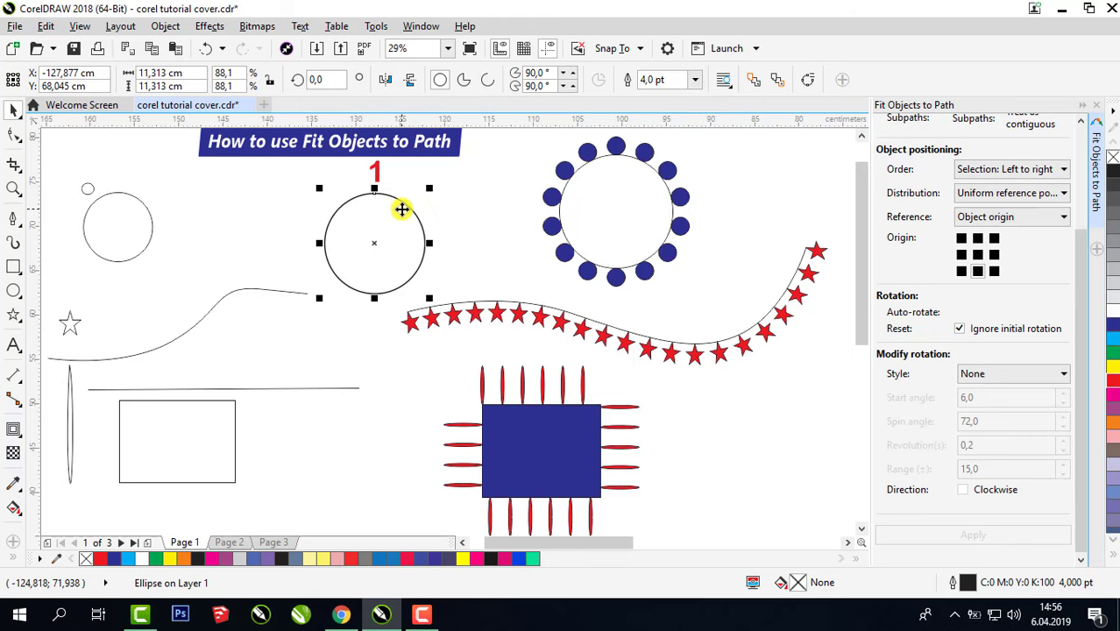
Step: Fit the red "1" around the circle with 10 duplicates and the bottom-centre origin, and clear the selection
{"action": "left_click", "coordinate": [374, 172]}
{"action": "left_click", "coordinate": [408, 225], "text": "shift"}
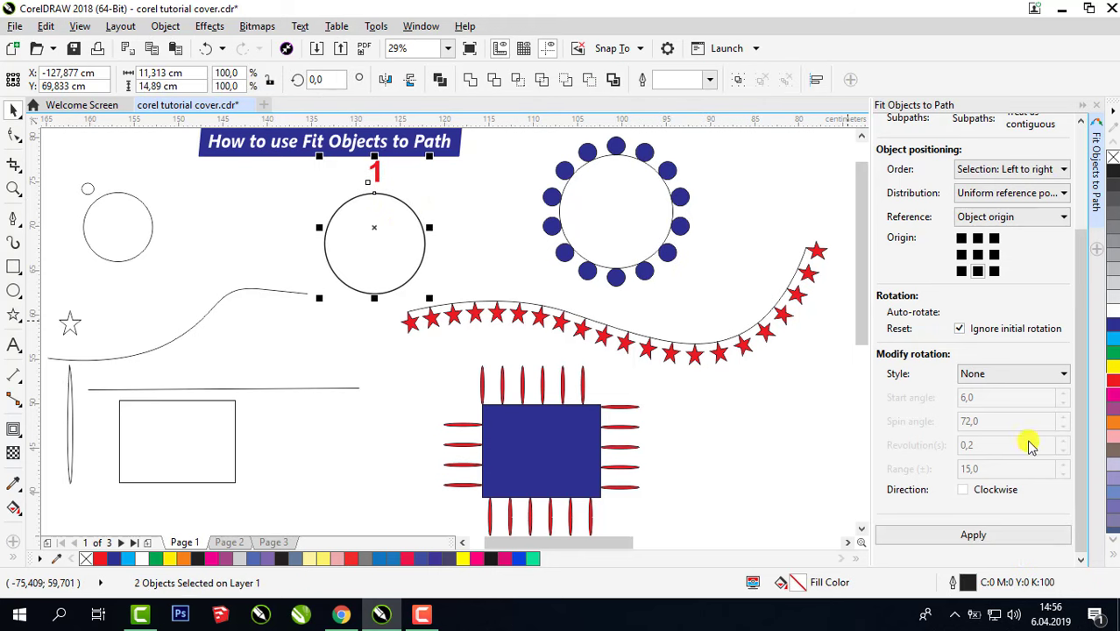
{"action": "scroll", "coordinate": [1083, 223], "scroll_direction": "up", "scroll_amount": 5}
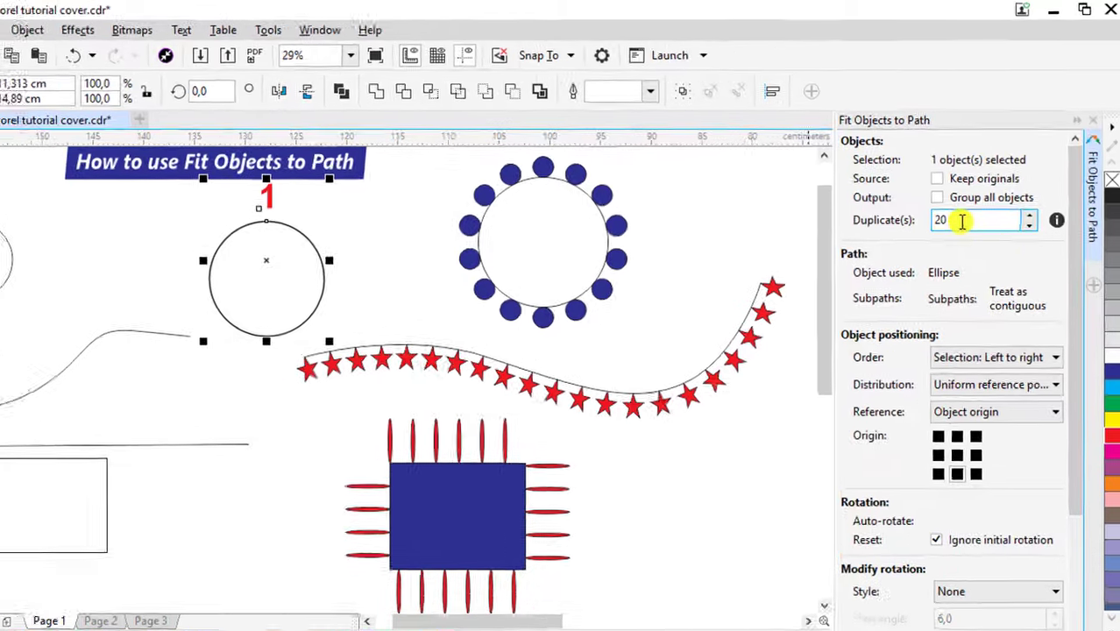
{"action": "double_click", "coordinate": [963, 221]}
{"action": "type", "text": "10"}
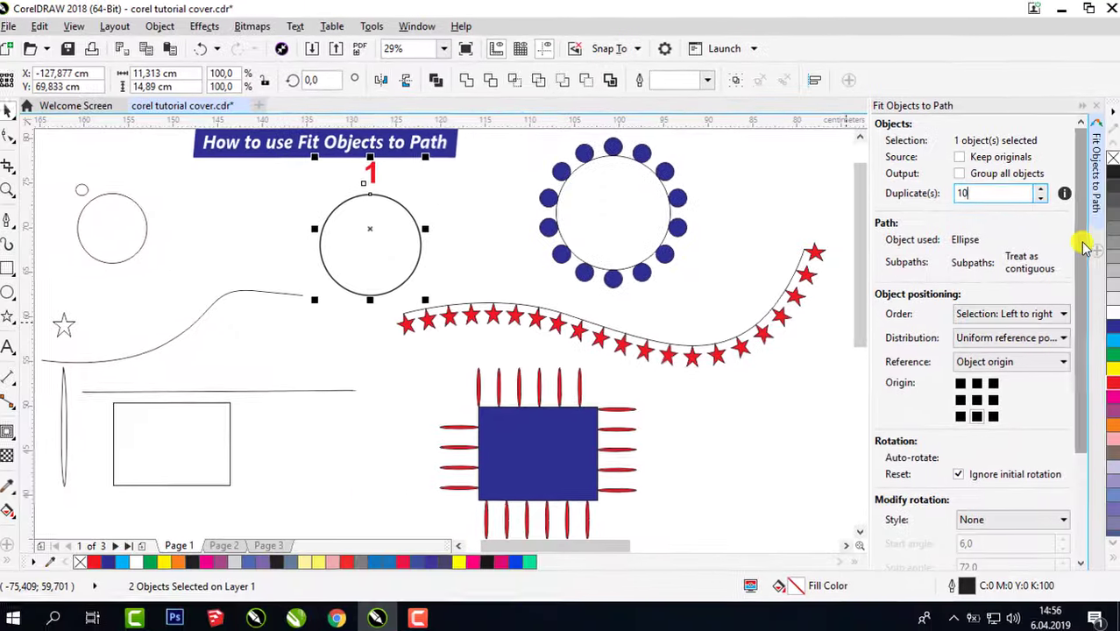
{"action": "scroll", "coordinate": [1083, 246], "scroll_direction": "down", "scroll_amount": 5}
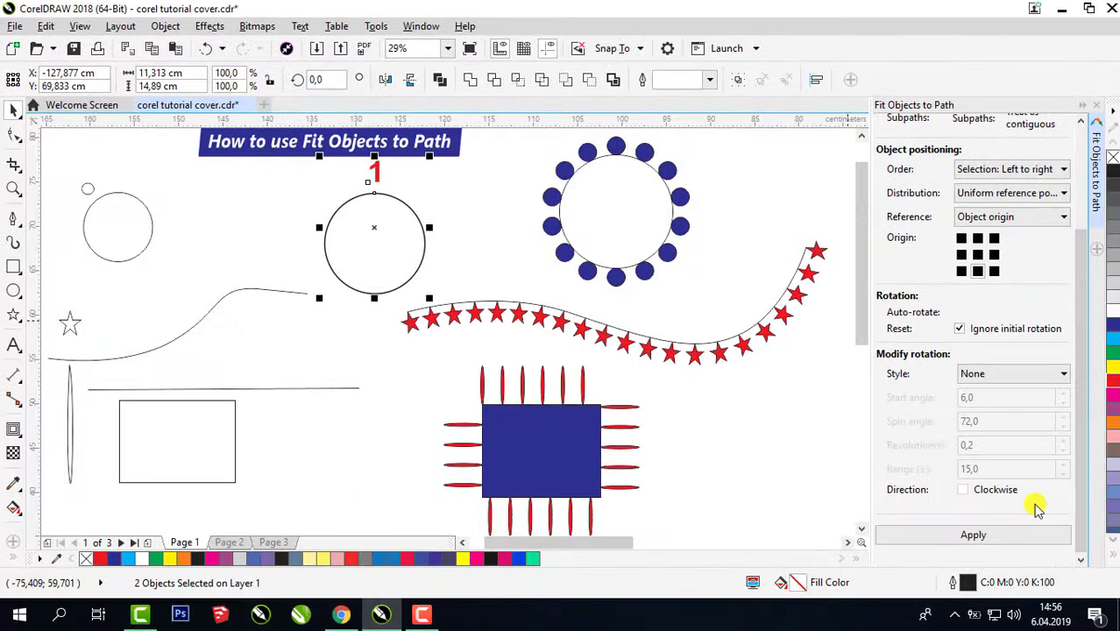
{"action": "left_click", "coordinate": [972, 538]}
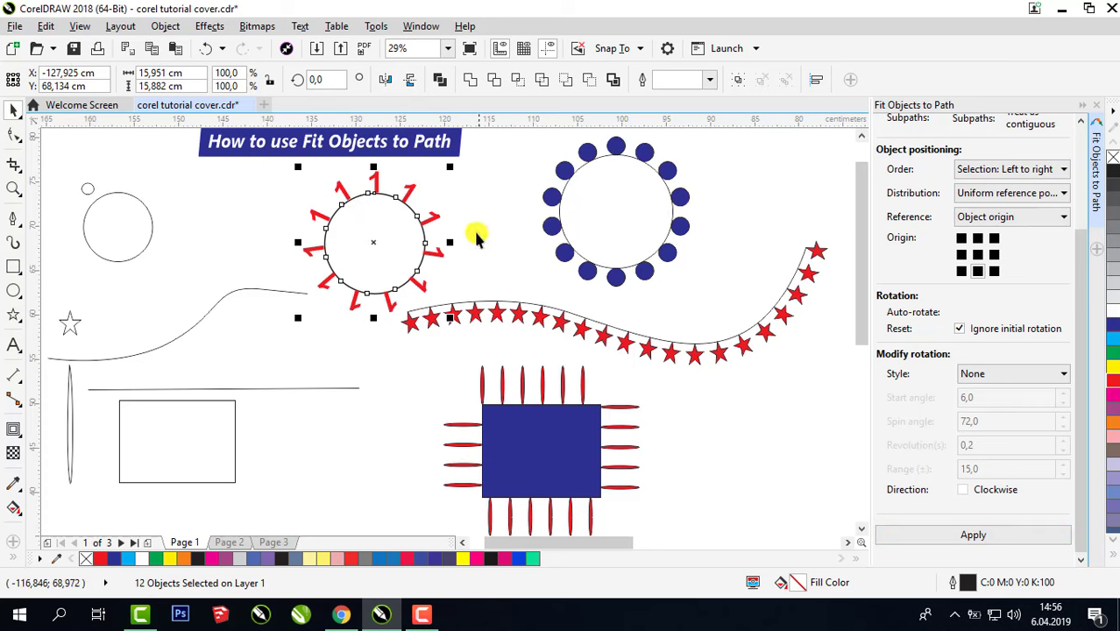
{"action": "key", "text": "Escape"}
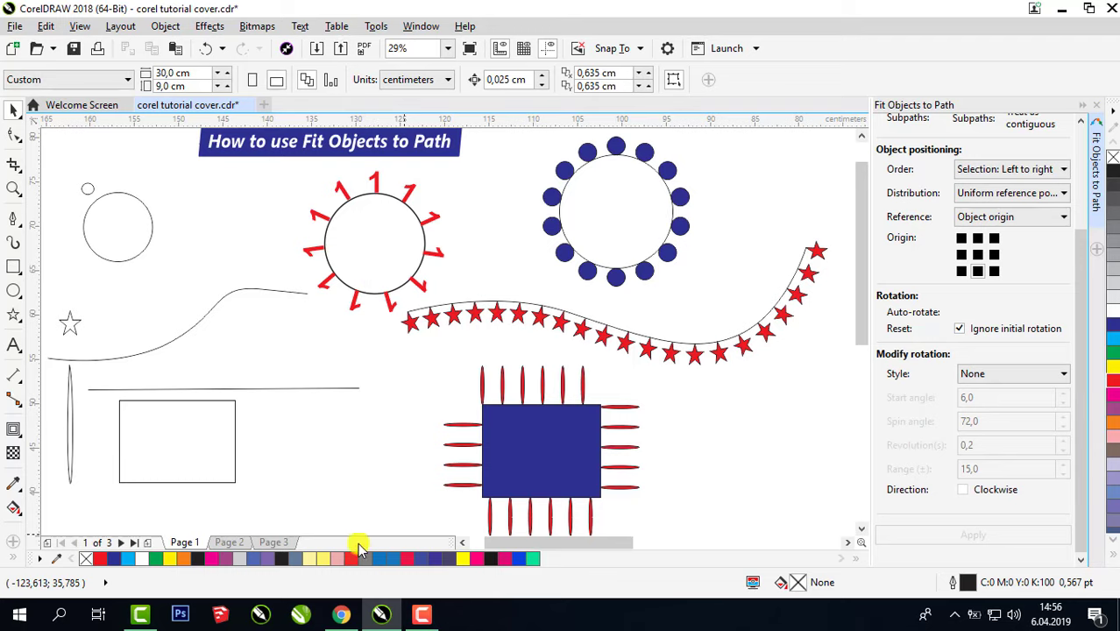